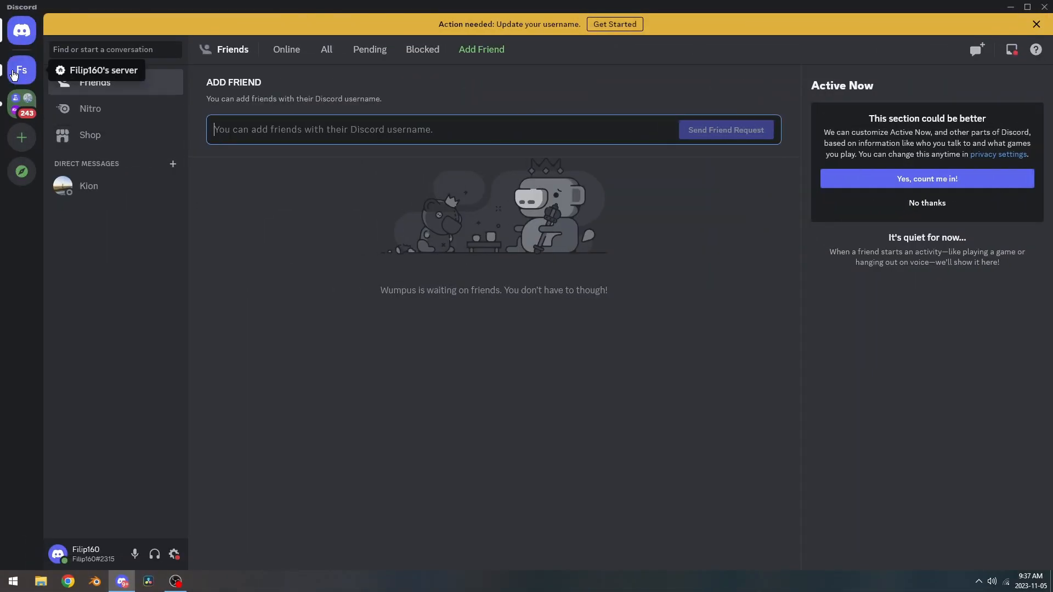
# Switch from the Friends page to your own server's #general channel.
pyautogui.click(15, 75)
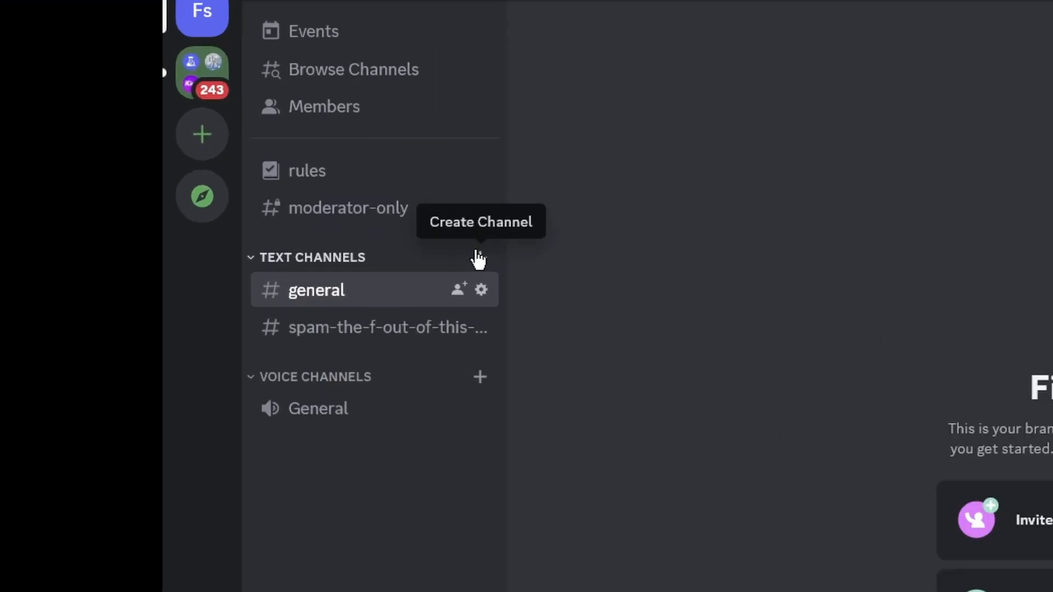
# Create a private #automod-logs text channel visible only to the Admin and Moderators roles.
pyautogui.click(478, 258)
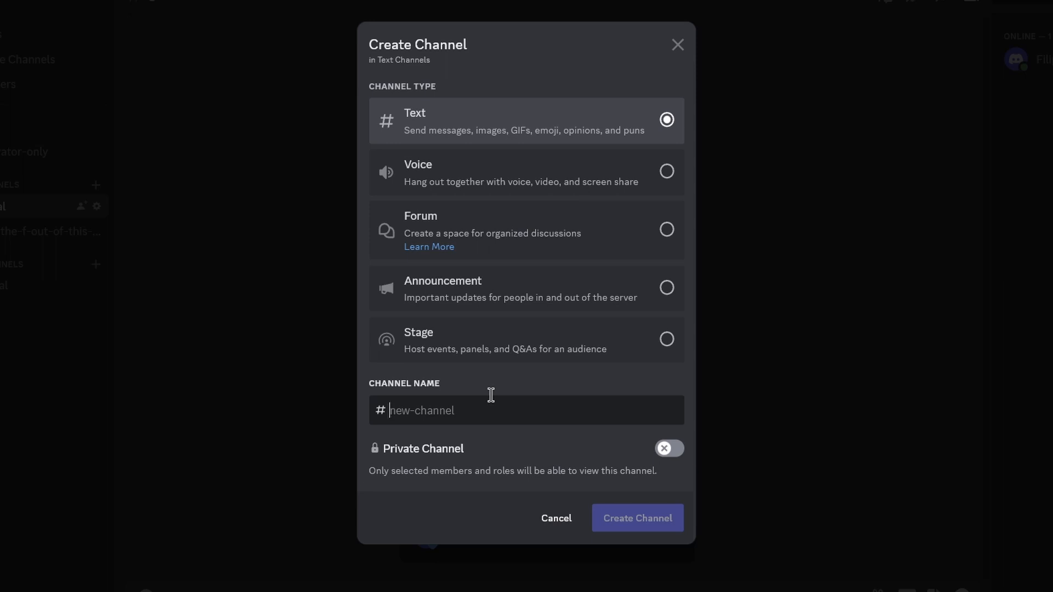
pyautogui.write('automod-logs')
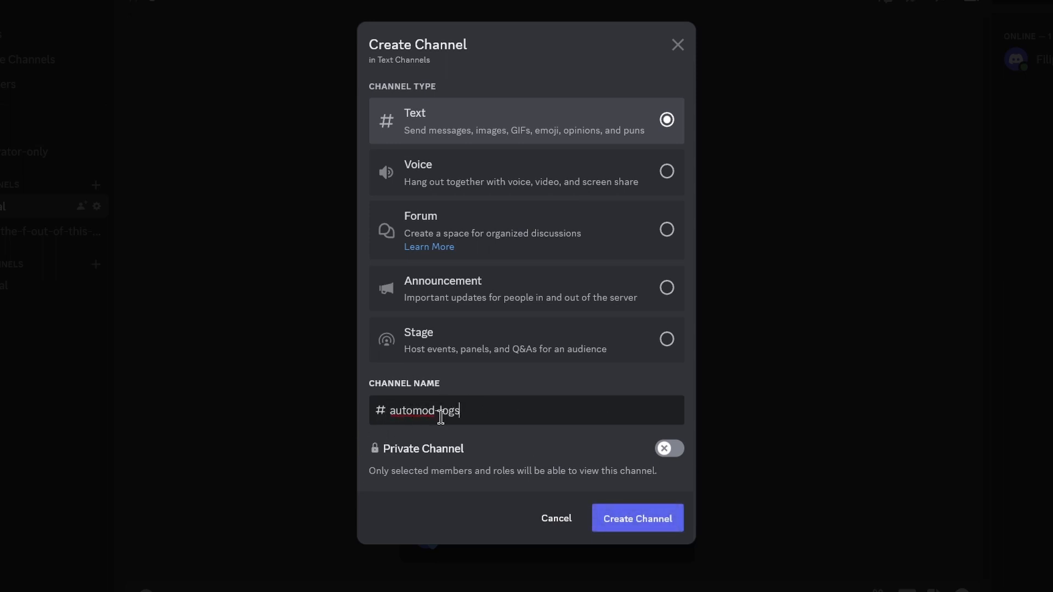
pyautogui.click(664, 449)
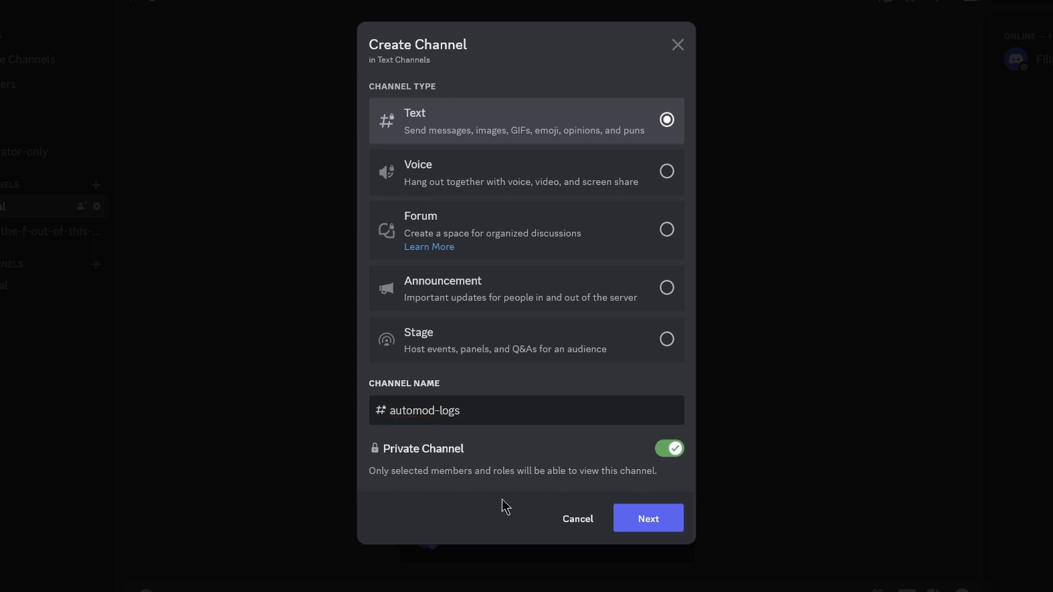
pyautogui.click(652, 519)
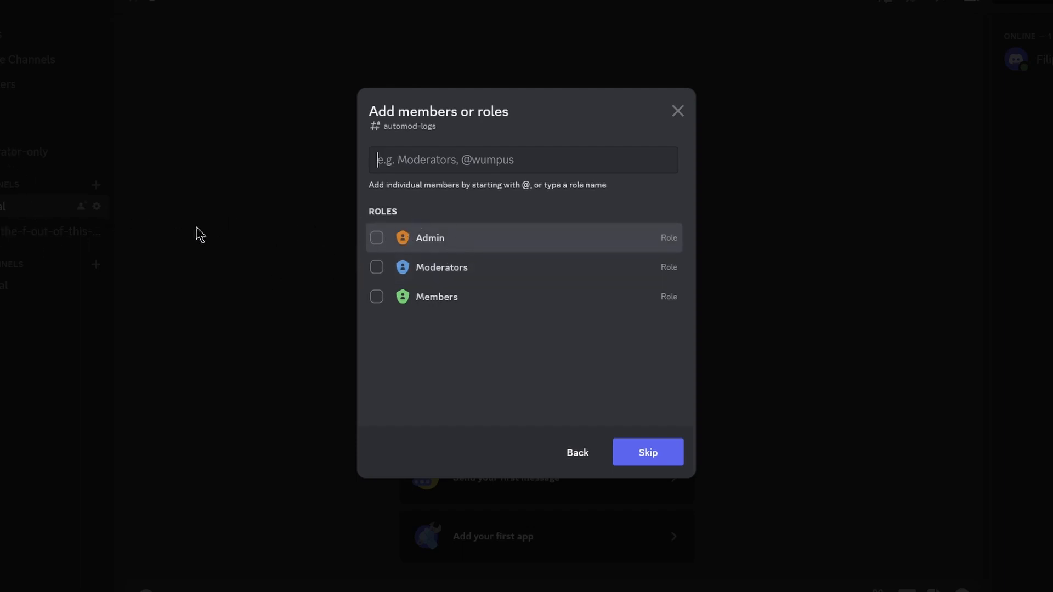
pyautogui.click(377, 239)
pyautogui.click(377, 268)
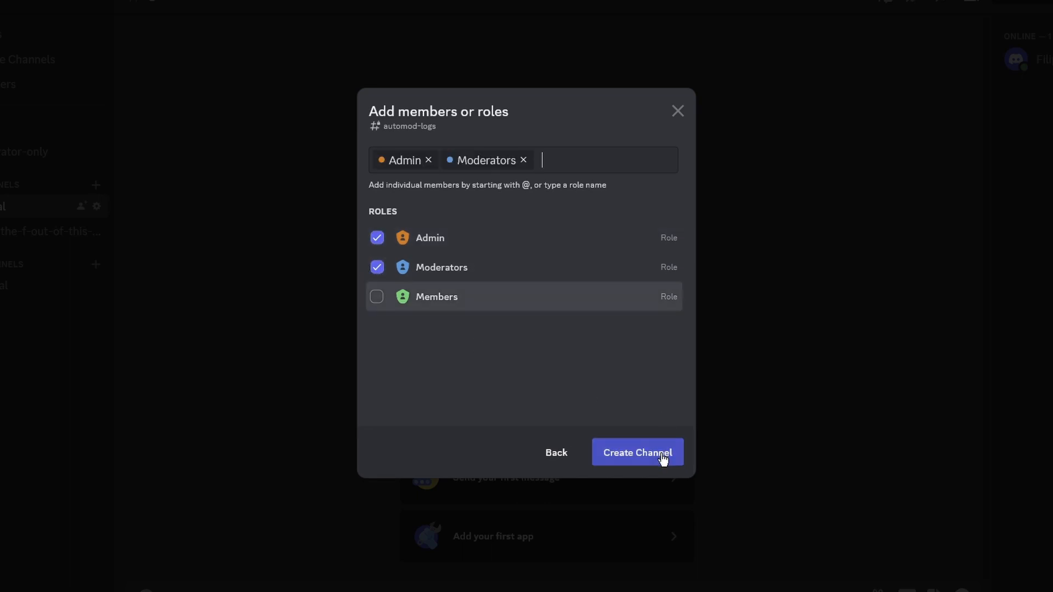
pyautogui.click(629, 453)
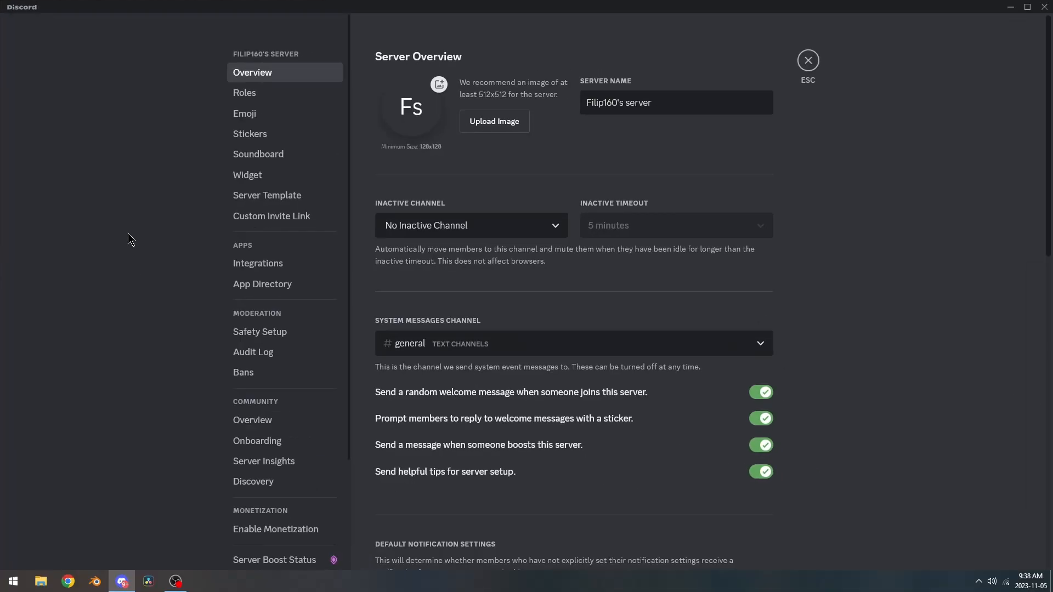
# Go to Safety Setup in Server Settings and open the AutoMod rule settings.
pyautogui.scroll(-1, 137, 244)
pyautogui.click(261, 278)
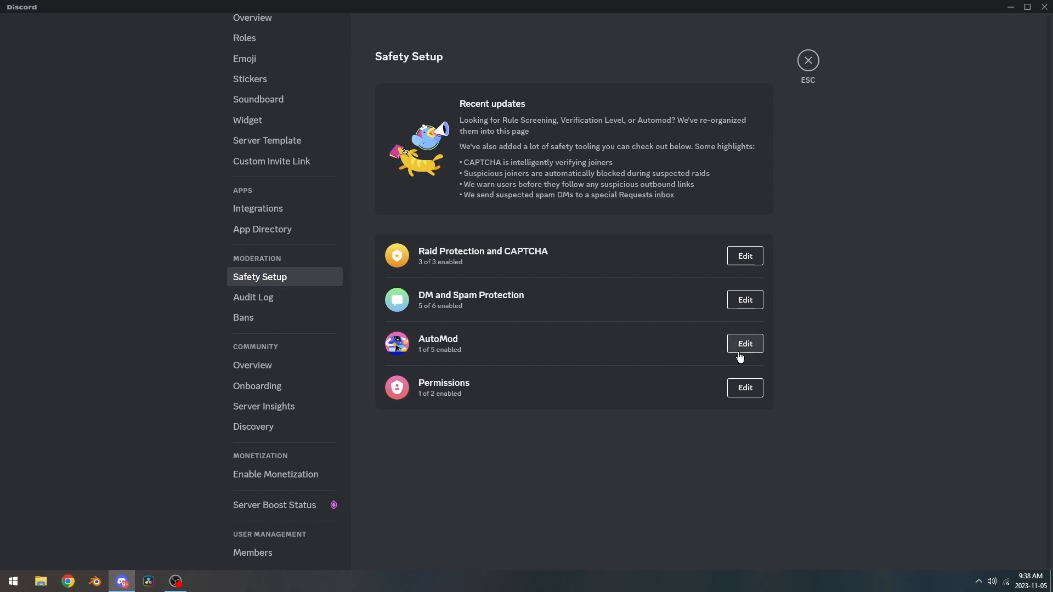
pyautogui.scroll(-2, 176, 244)
pyautogui.scroll(1, 164, 280)
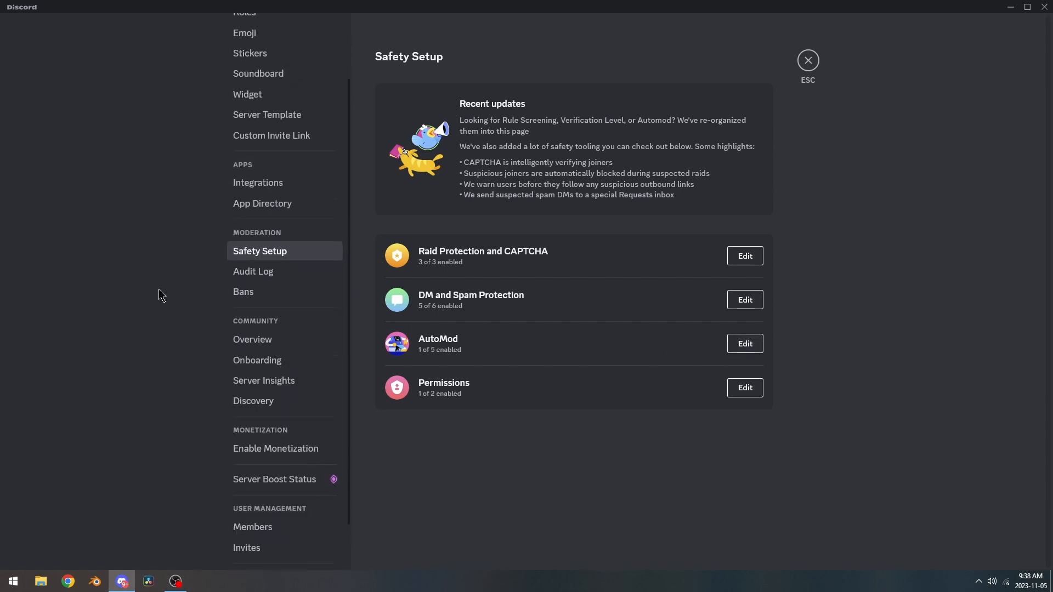
pyautogui.scroll(2, 157, 274)
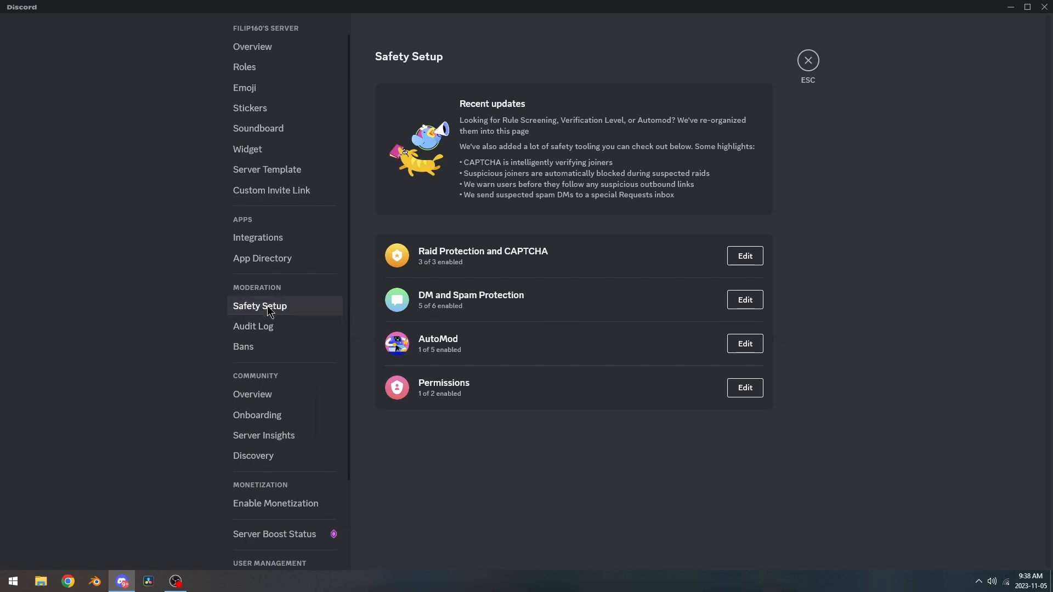
pyautogui.click(747, 344)
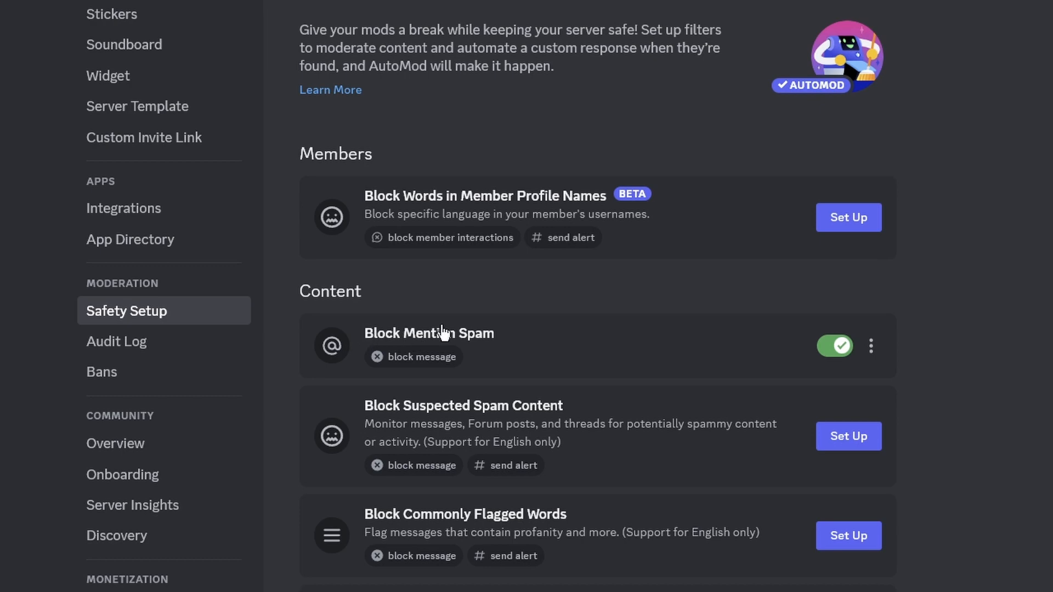
# Expand Block Mention Spam and review its custom block message, keeping the wording unchanged.
pyautogui.click(604, 344)
pyautogui.scroll(-2, 526, 316)
pyautogui.scroll(-1, 494, 263)
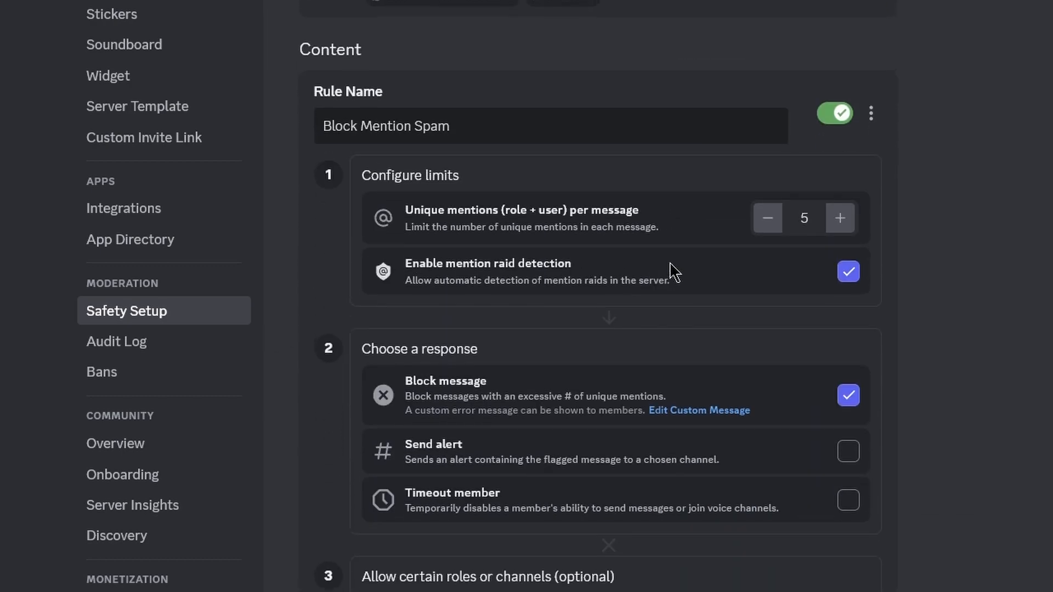
pyautogui.scroll(1, 691, 269)
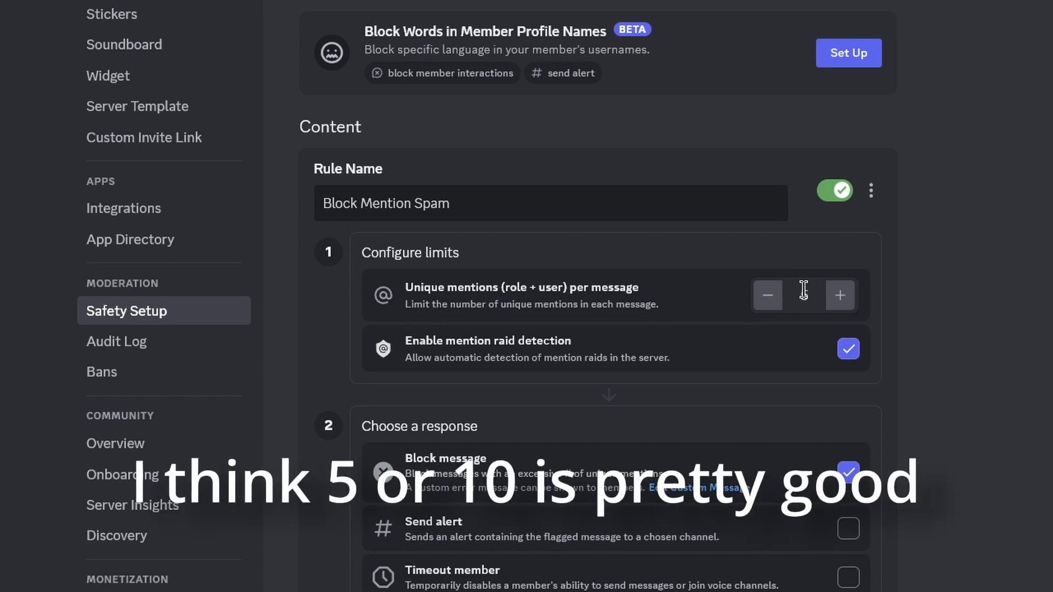
pyautogui.scroll(-1, 563, 312)
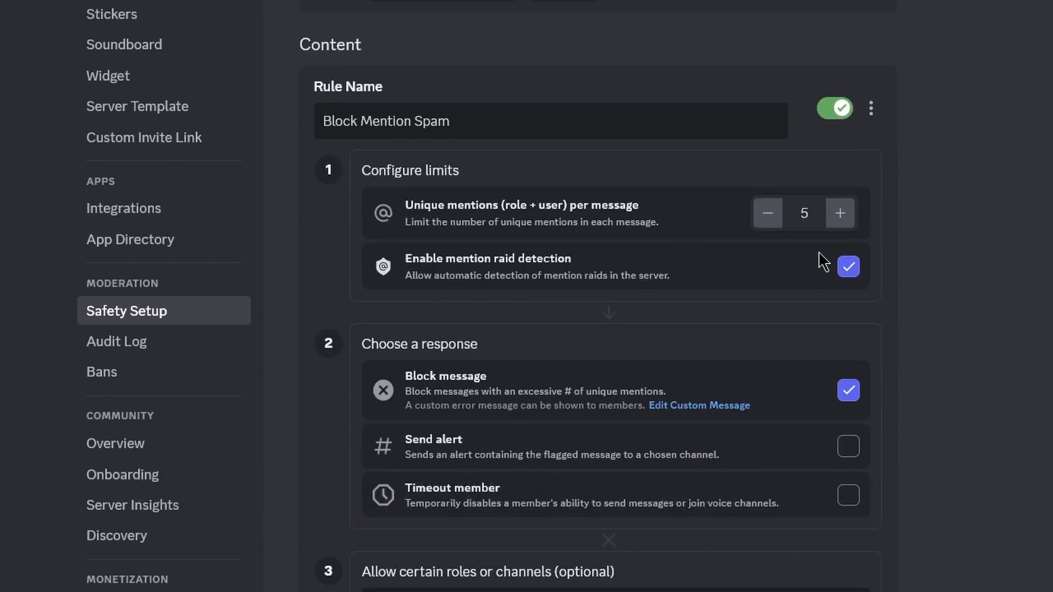
pyautogui.scroll(-1, 615, 380)
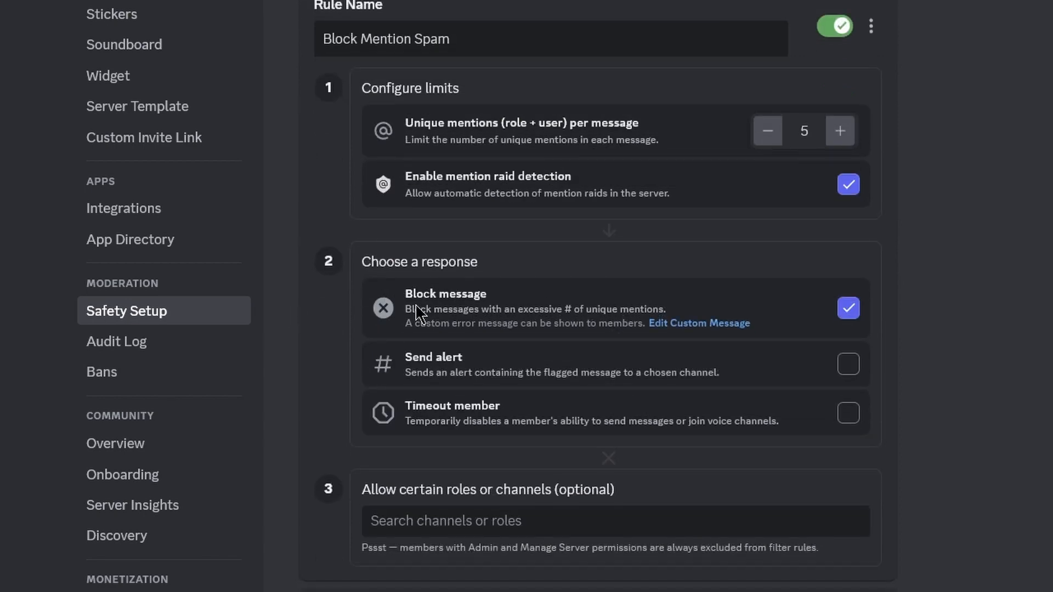
pyautogui.click(673, 326)
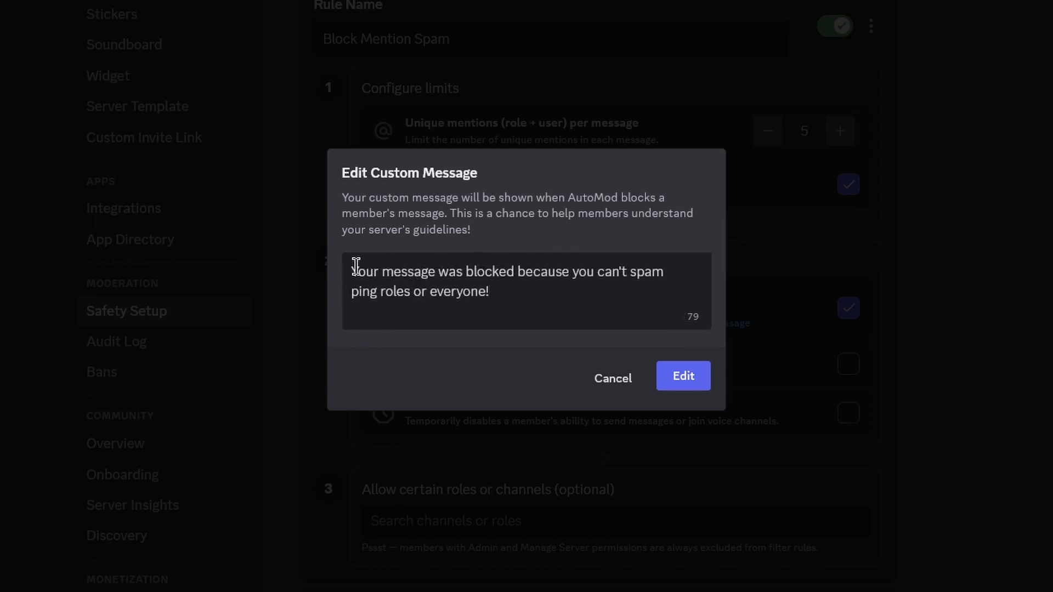
pyautogui.moveTo(356, 266); pyautogui.dragTo(541, 296)
pyautogui.click(543, 291)
pyautogui.moveTo(346, 270); pyautogui.dragTo(477, 296)
pyautogui.click(529, 296)
pyautogui.click(689, 377)
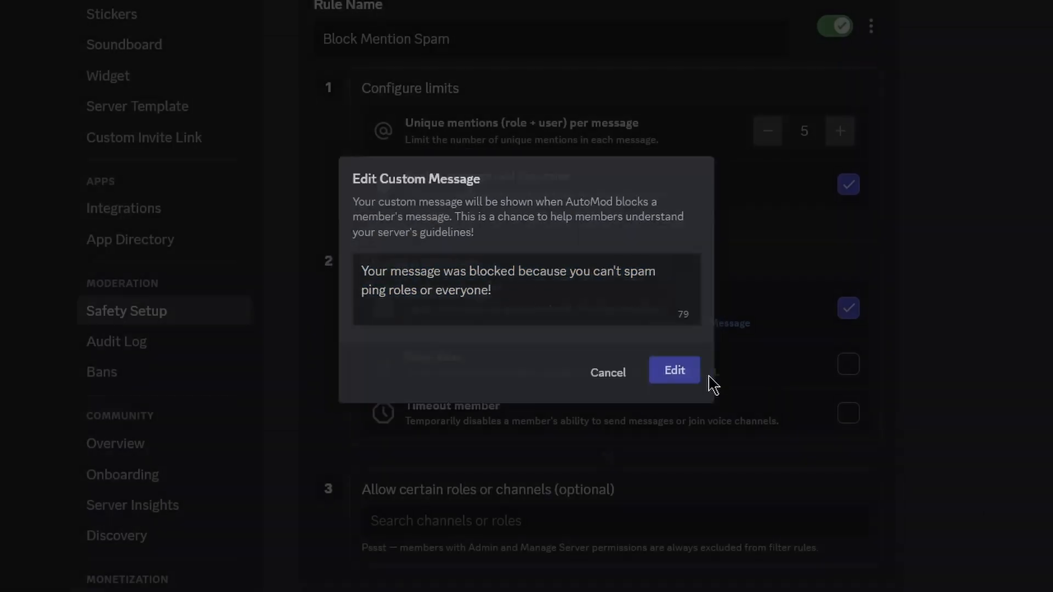
pyautogui.scroll(-1, 707, 351)
pyautogui.scroll(1, 549, 353)
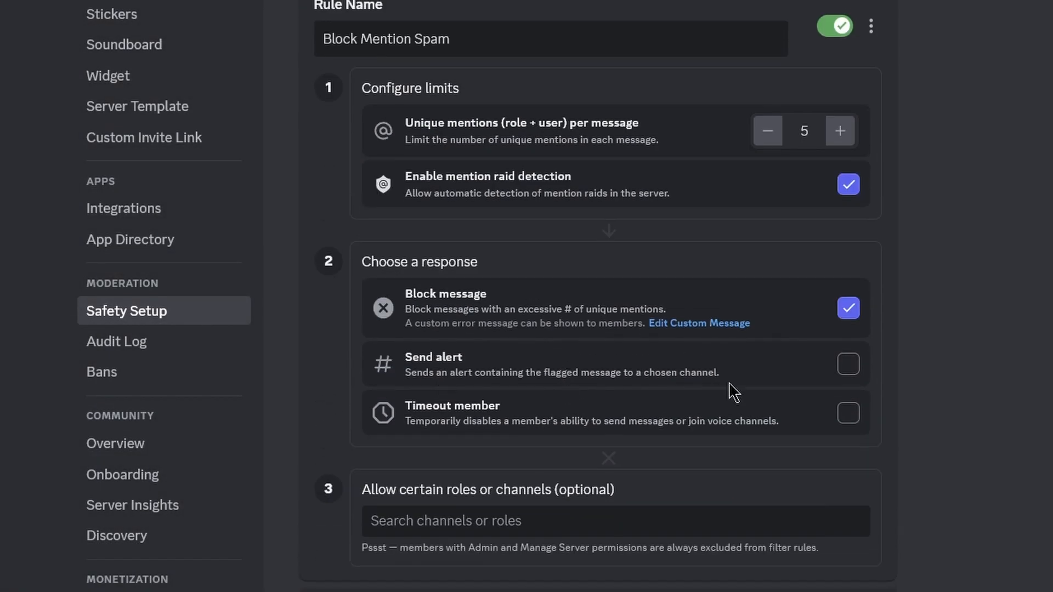
# Turn on alerts for Block Mention Spam, sending them to #automod-logs.
pyautogui.click(848, 365)
pyautogui.click(536, 289)
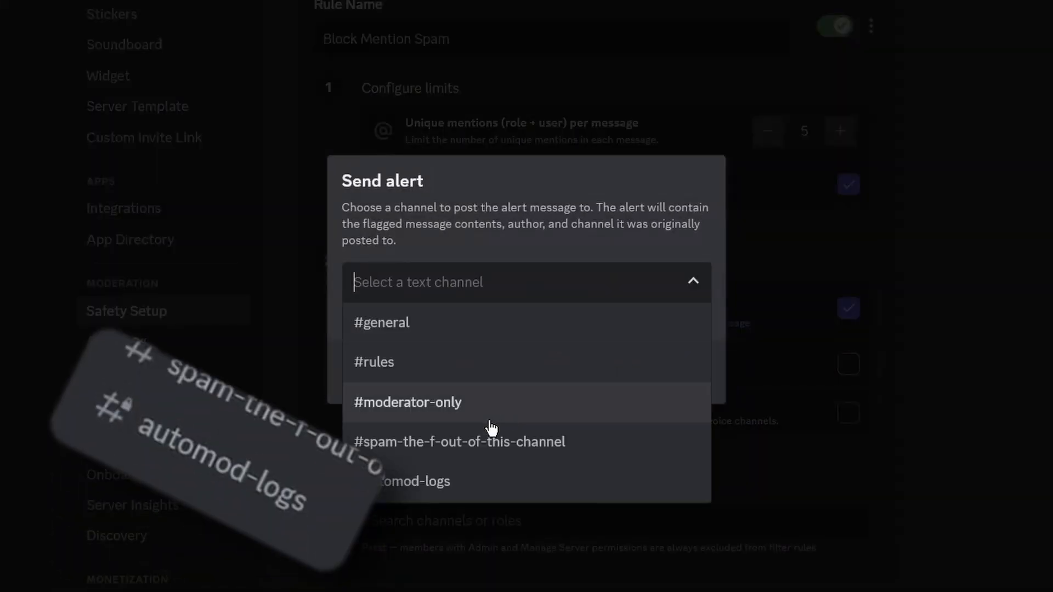
pyautogui.click(434, 480)
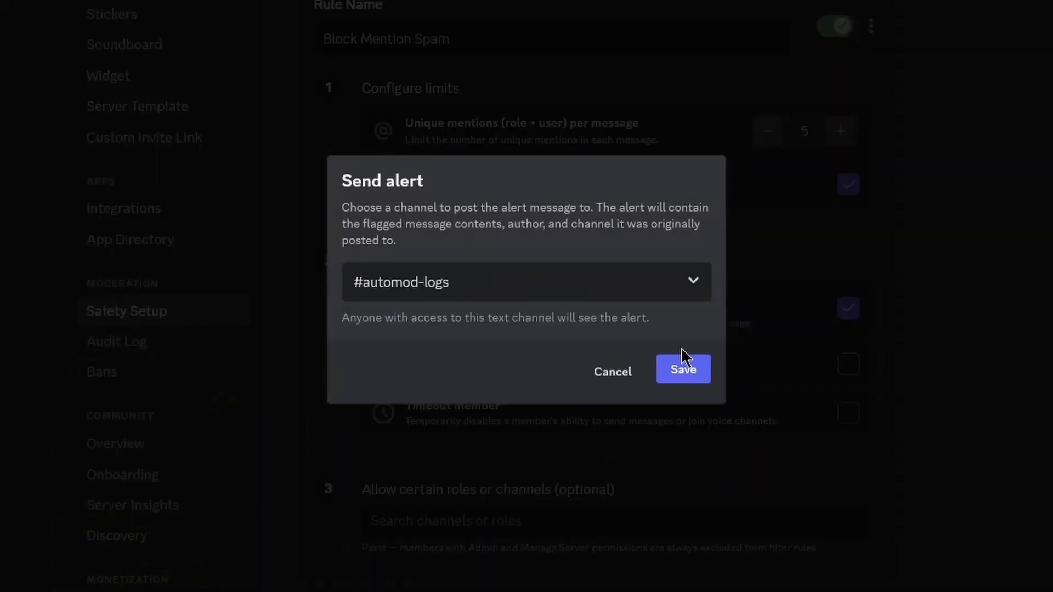
pyautogui.click(702, 382)
pyautogui.scroll(-2, 465, 349)
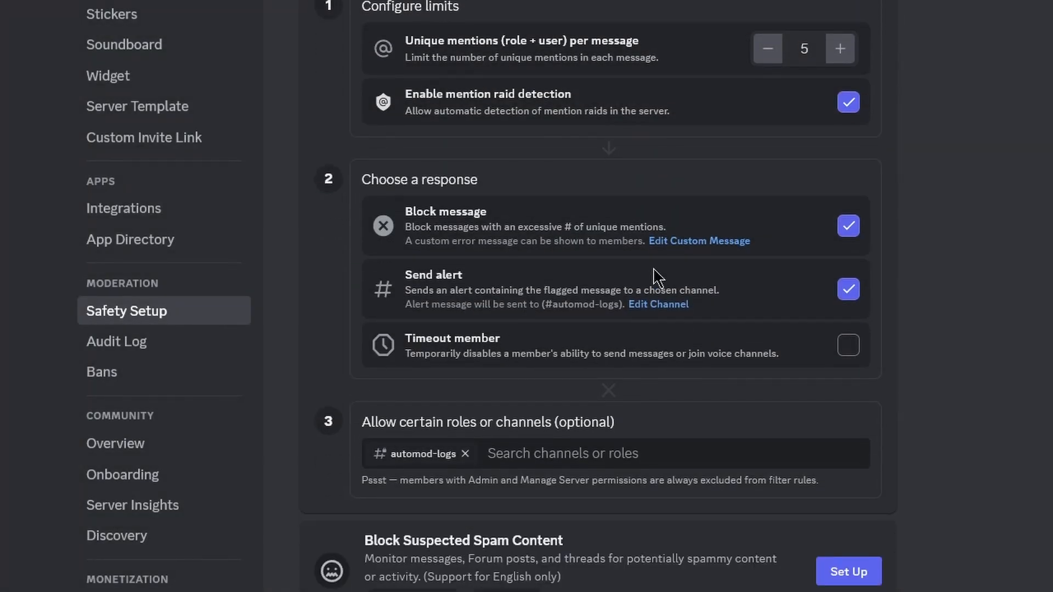
pyautogui.scroll(-2, 656, 278)
pyautogui.scroll(2, 713, 329)
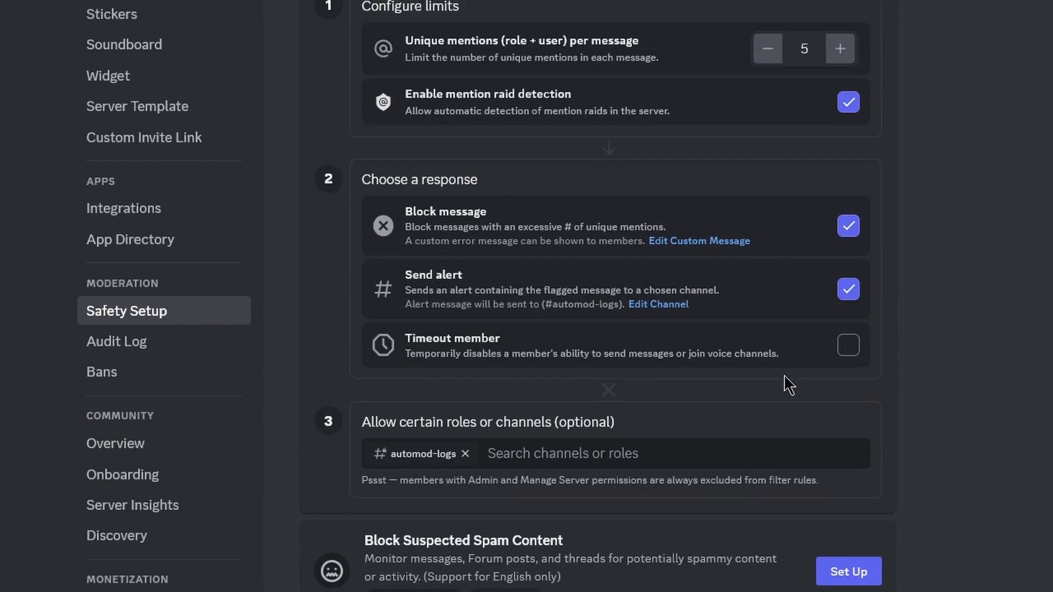
# Try a 60 secs member timeout, then cancel without enabling it.
pyautogui.click(848, 345)
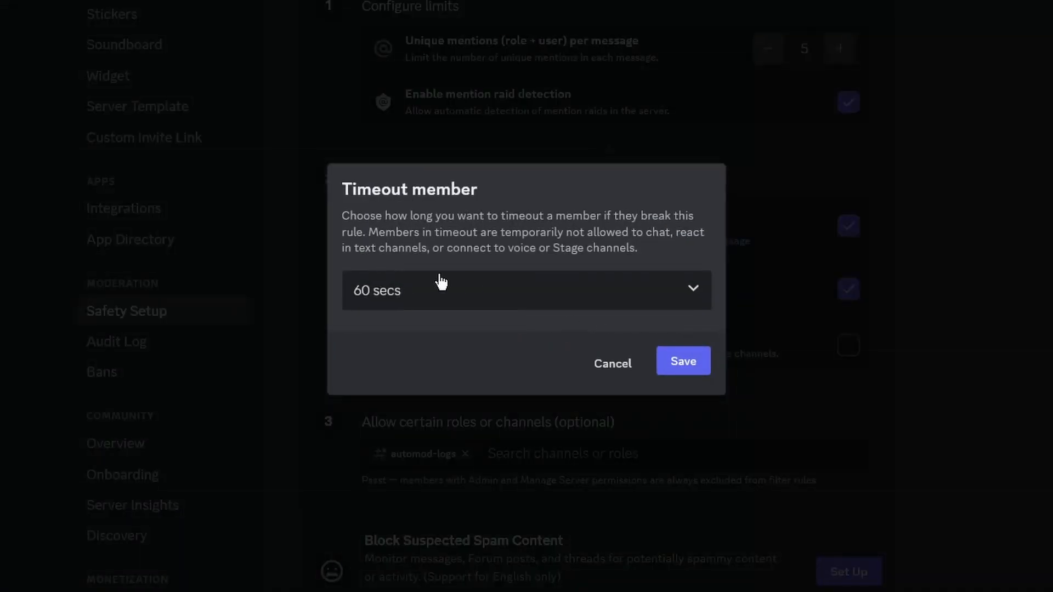
pyautogui.click(440, 282)
pyautogui.click(480, 331)
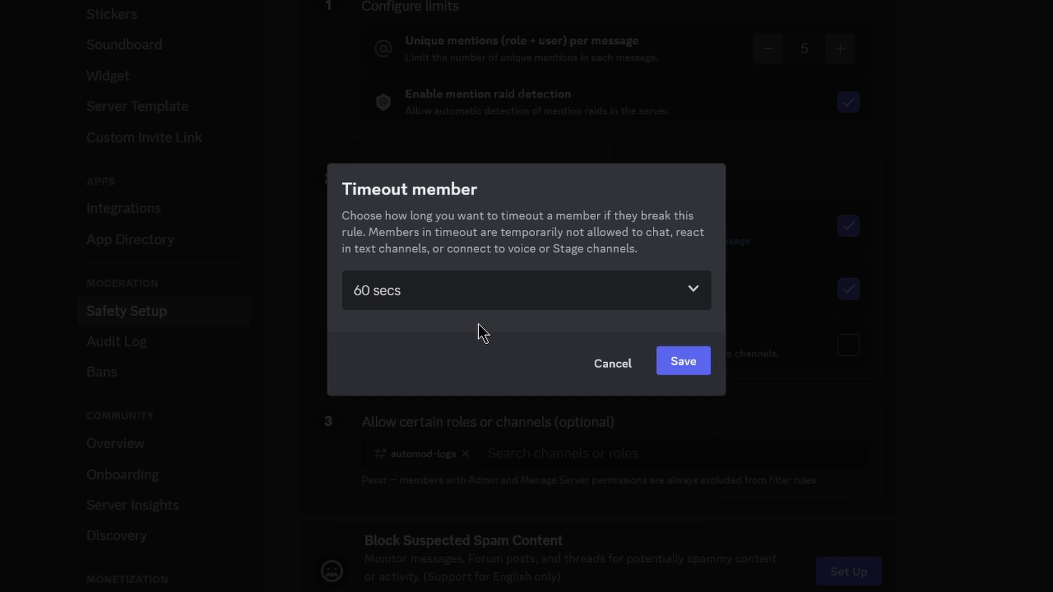
pyautogui.click(610, 364)
pyautogui.scroll(3, 713, 340)
pyautogui.scroll(-10, 603, 302)
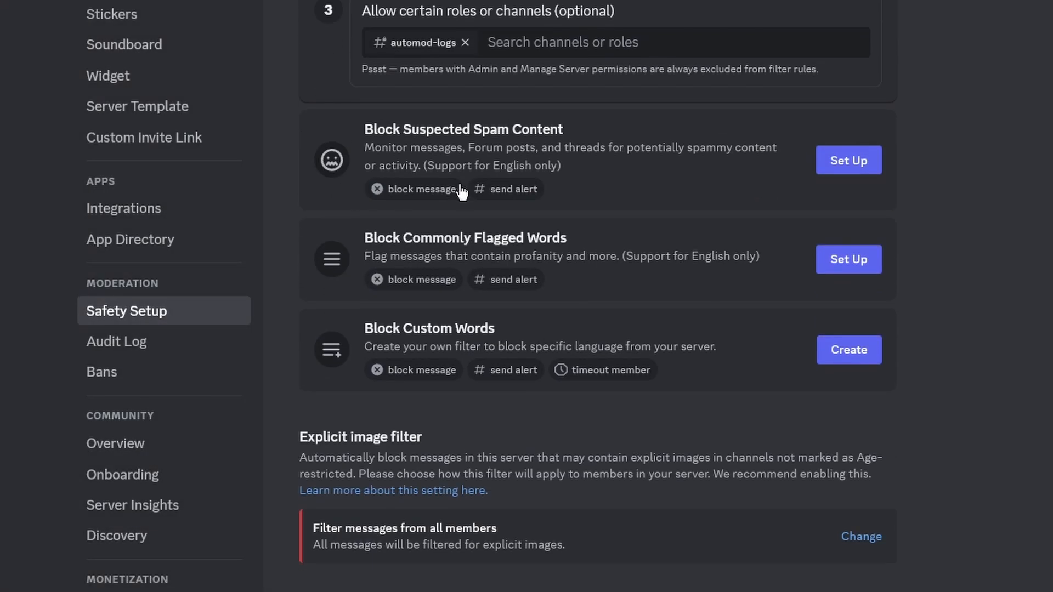
# Add the Admin and Moderators roles as exemptions to the Block Mention Spam rule.
pyautogui.scroll(4, 461, 269)
pyautogui.scroll(2, 402, 266)
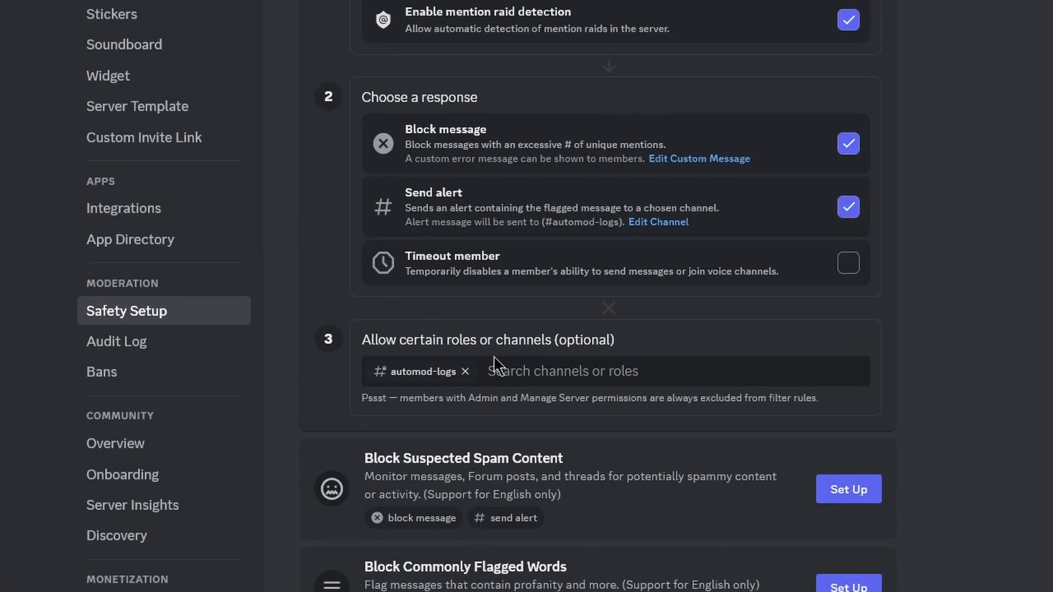
pyautogui.scroll(-7, 497, 401)
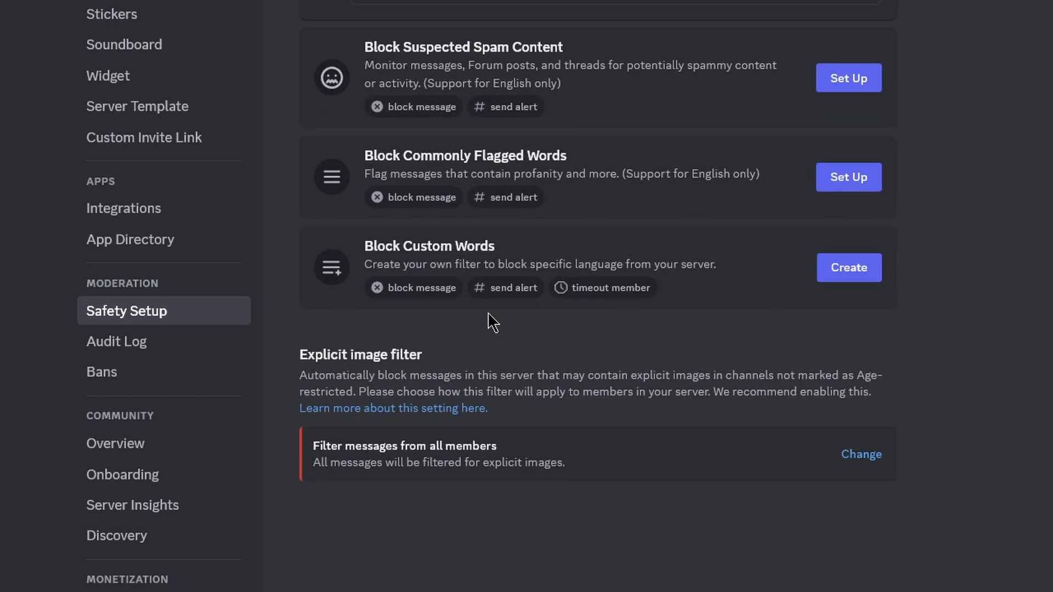
pyautogui.scroll(7, 537, 296)
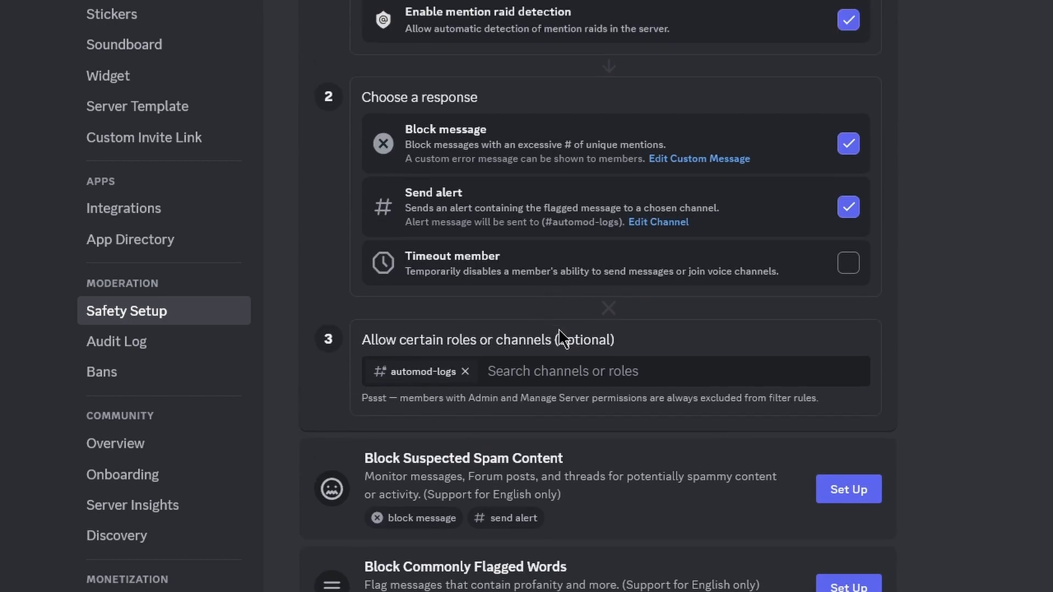
pyautogui.click(525, 371)
pyautogui.scroll(-3, 420, 384)
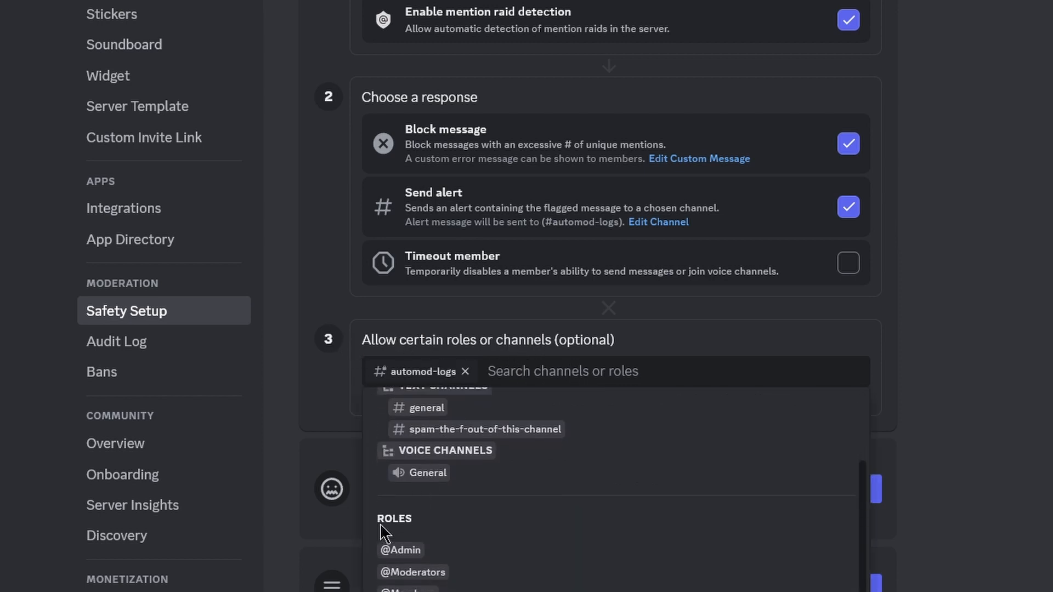
pyautogui.click(398, 551)
pyautogui.click(698, 373)
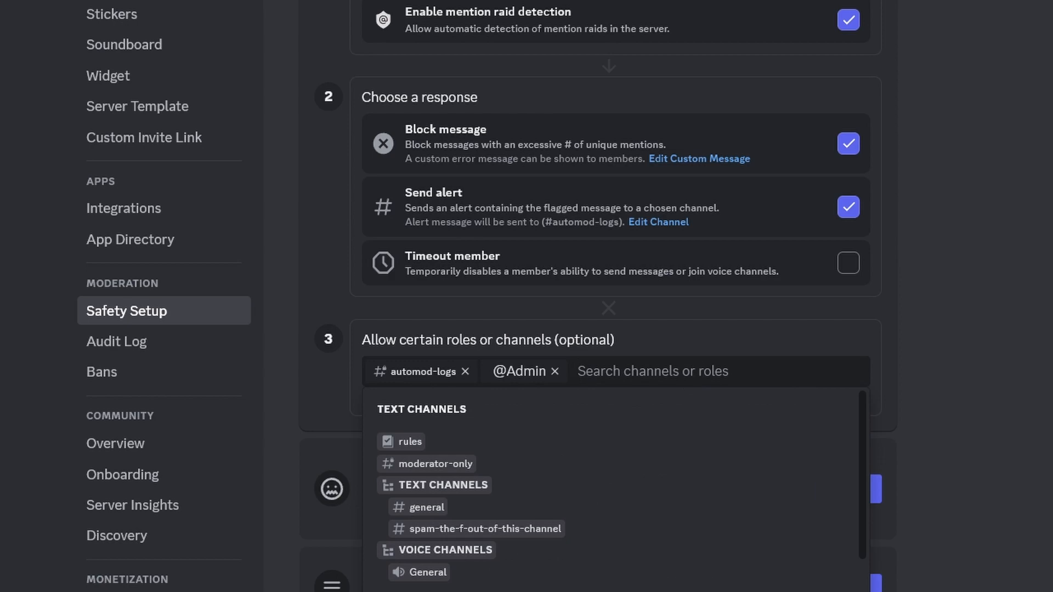
pyautogui.scroll(-3, 433, 510)
pyautogui.click(393, 569)
pyautogui.click(758, 371)
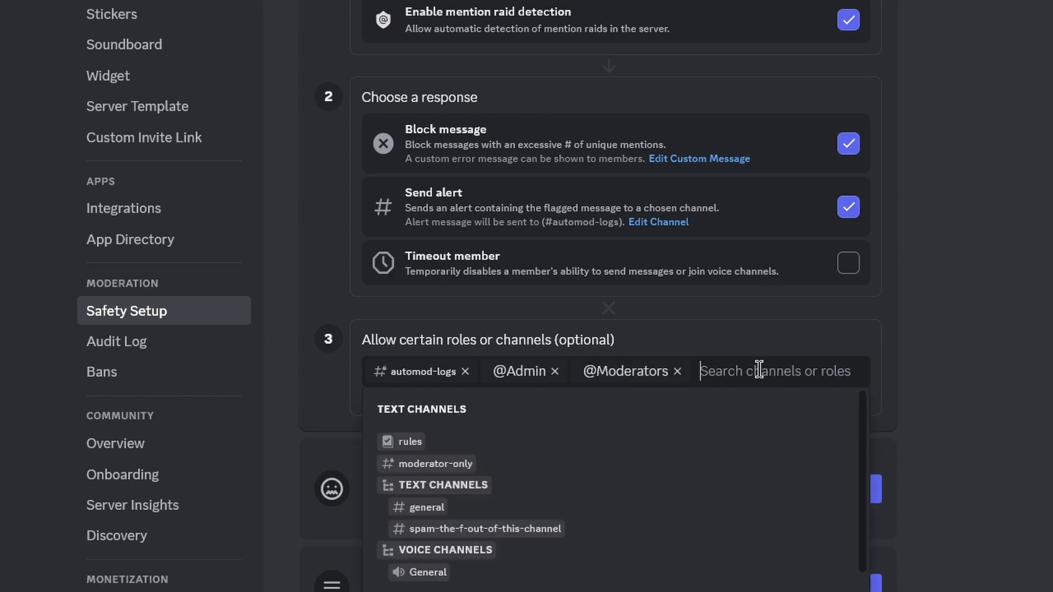
pyautogui.scroll(-1, 515, 496)
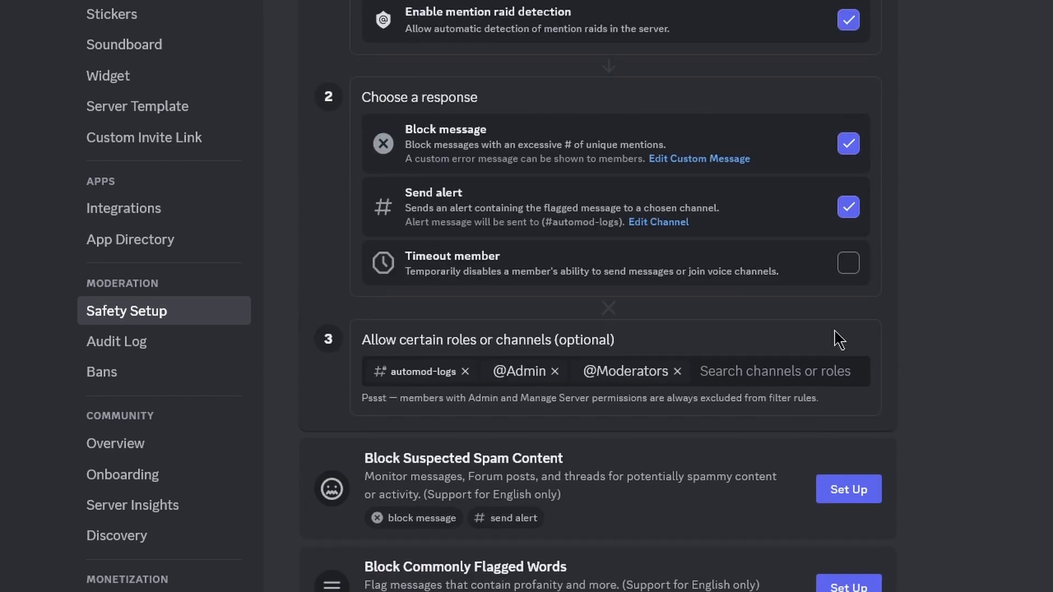
pyautogui.scroll(-5, 775, 337)
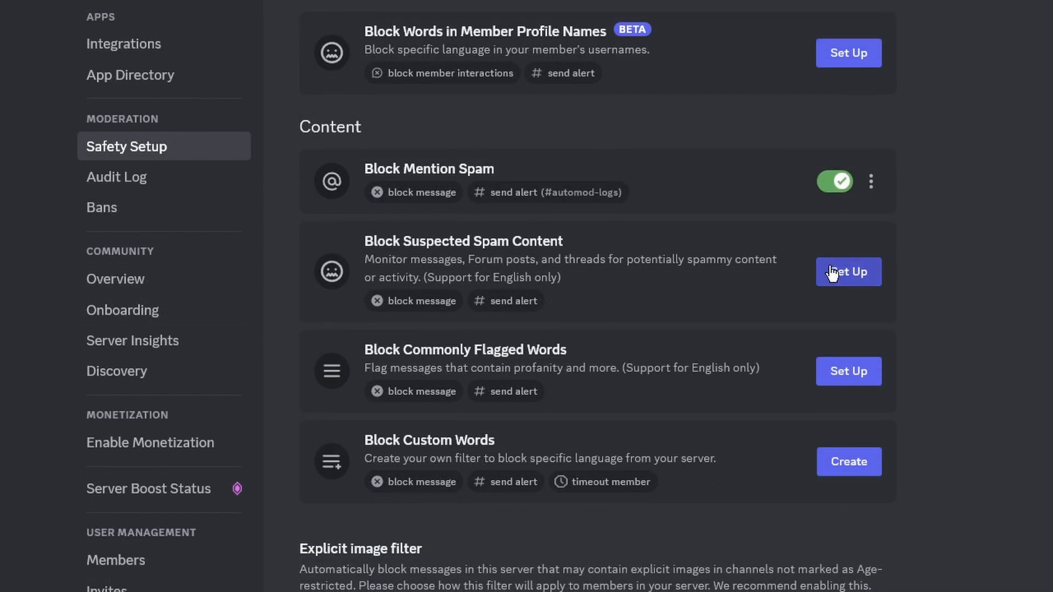
# Start setting up Block Suspected Spam Content, leaving its custom block message unchanged.
pyautogui.click(848, 271)
pyautogui.scroll(-2, 548, 252)
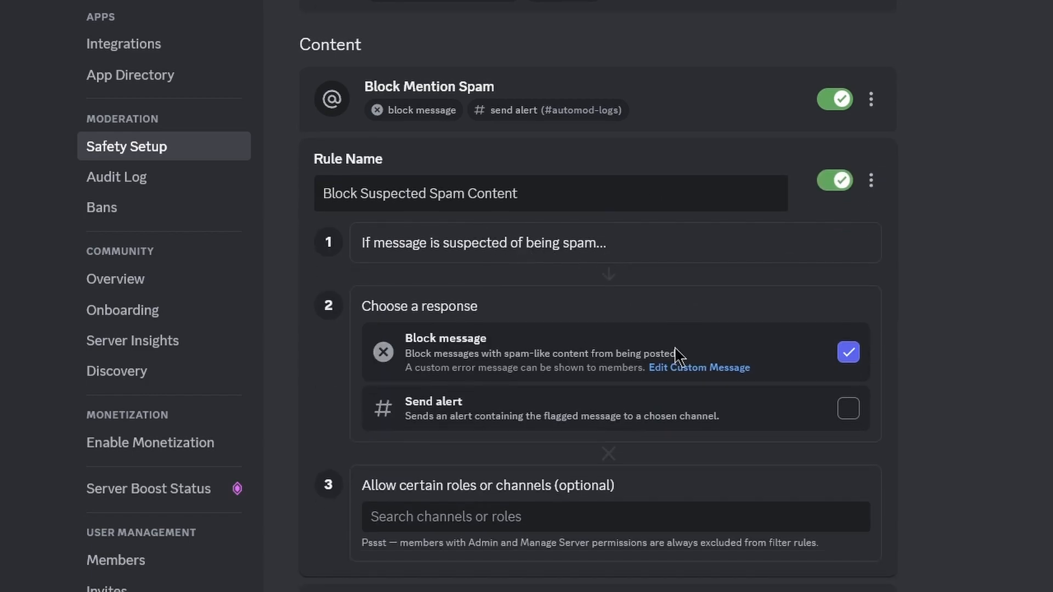
pyautogui.click(692, 368)
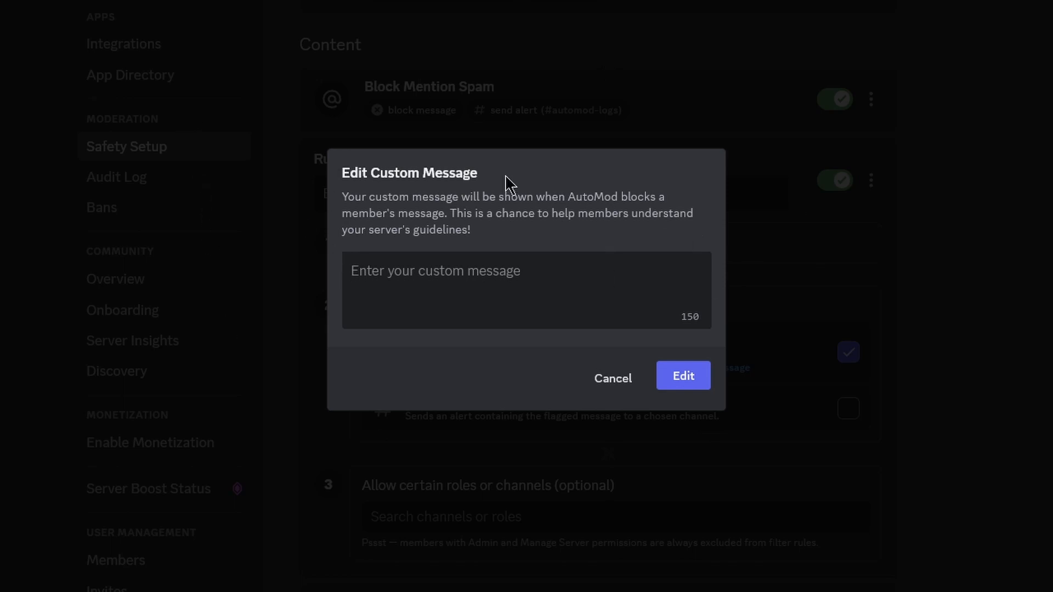
pyautogui.click(700, 377)
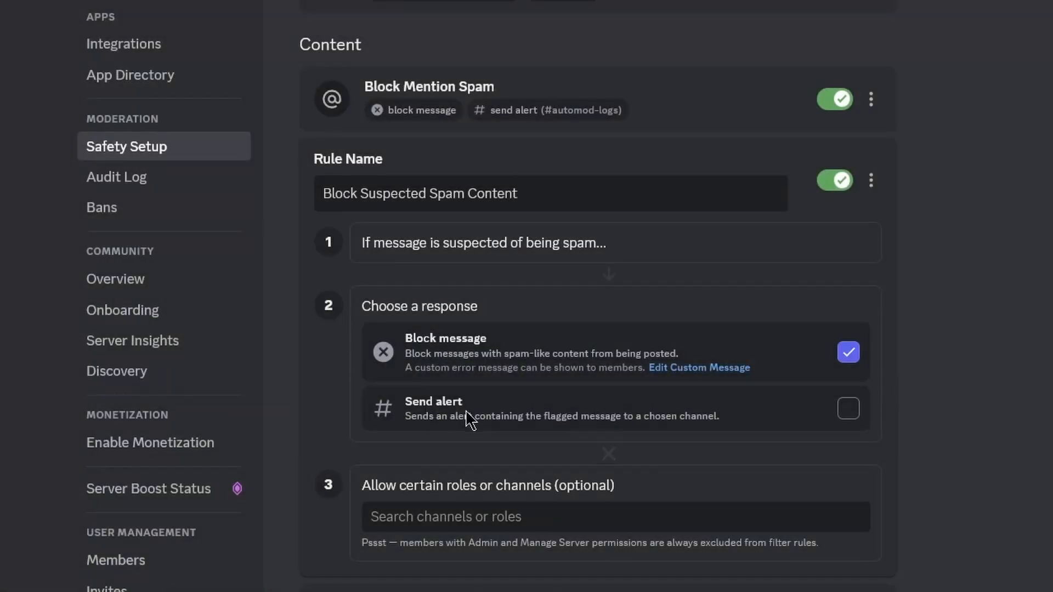
pyautogui.scroll(-2, 466, 384)
# Send this rule's alerts to #automod-logs.
pyautogui.click(857, 328)
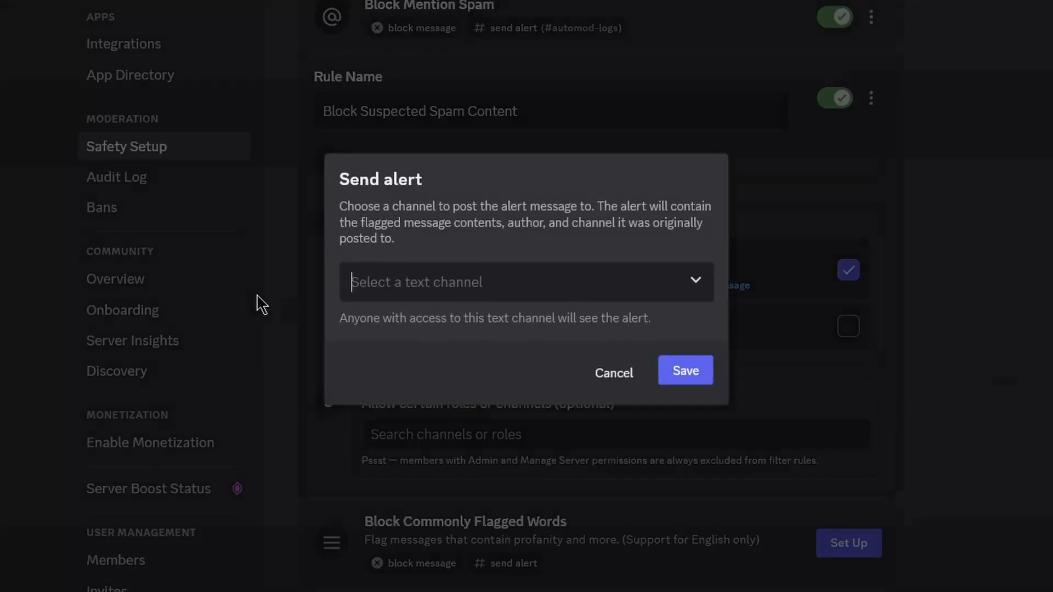
pyautogui.click(494, 284)
pyautogui.click(401, 482)
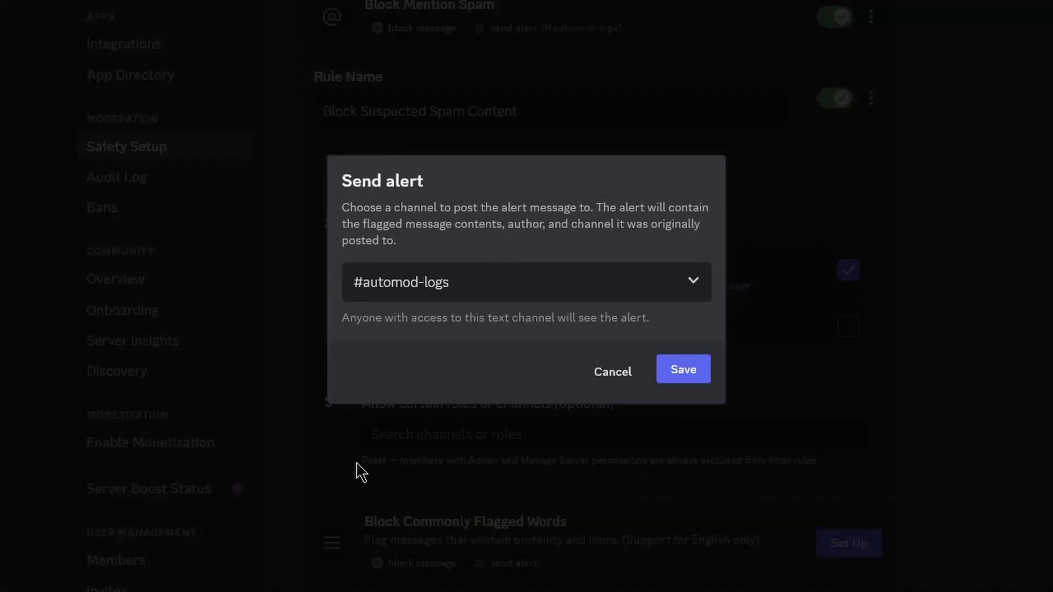
pyautogui.click(677, 373)
pyautogui.scroll(-2, 568, 354)
# Exempt the Admin role and save the Block Suspected Spam Content rule.
pyautogui.click(566, 364)
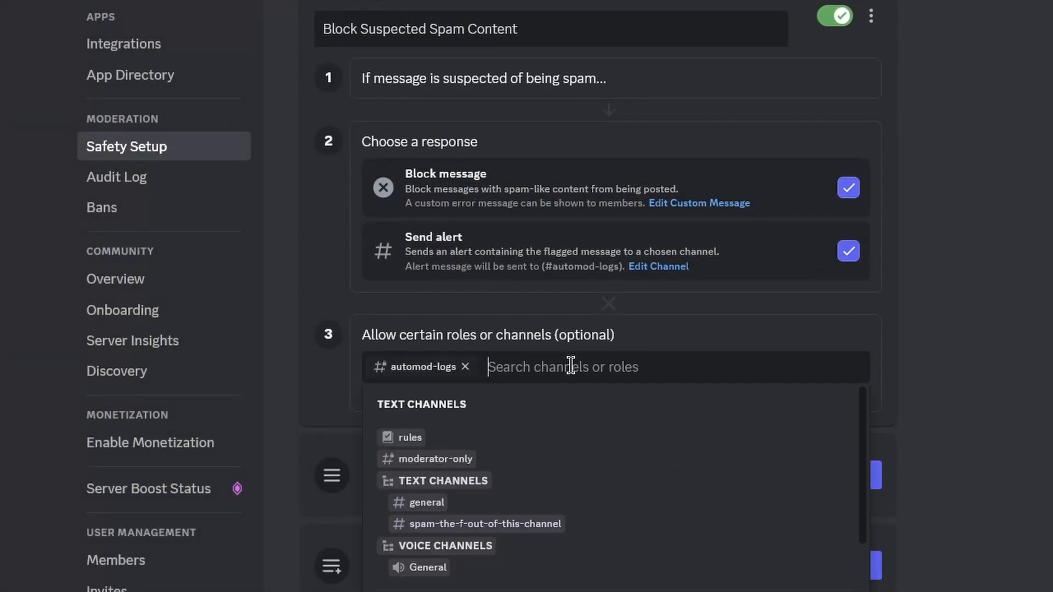
pyautogui.scroll(-3, 460, 416)
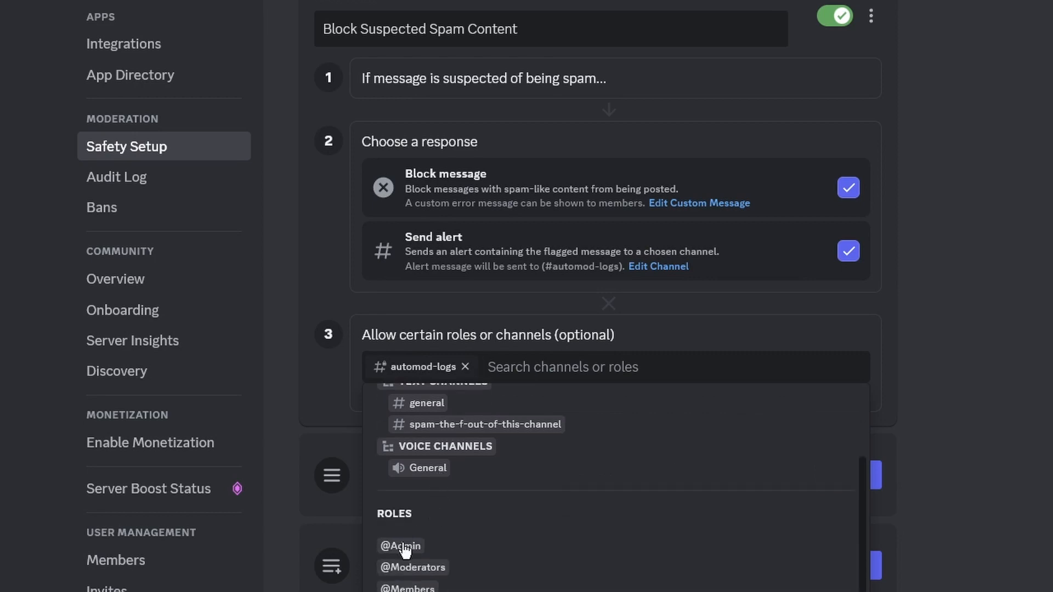
pyautogui.click(404, 546)
pyautogui.scroll(1, 681, 332)
pyautogui.scroll(-1, 752, 332)
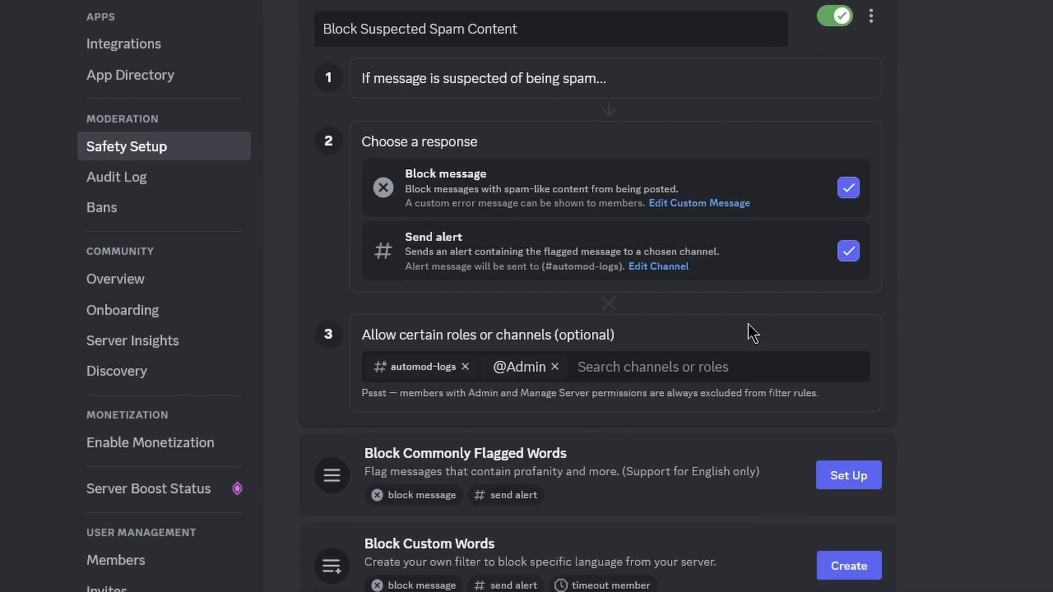
pyautogui.click(834, 589)
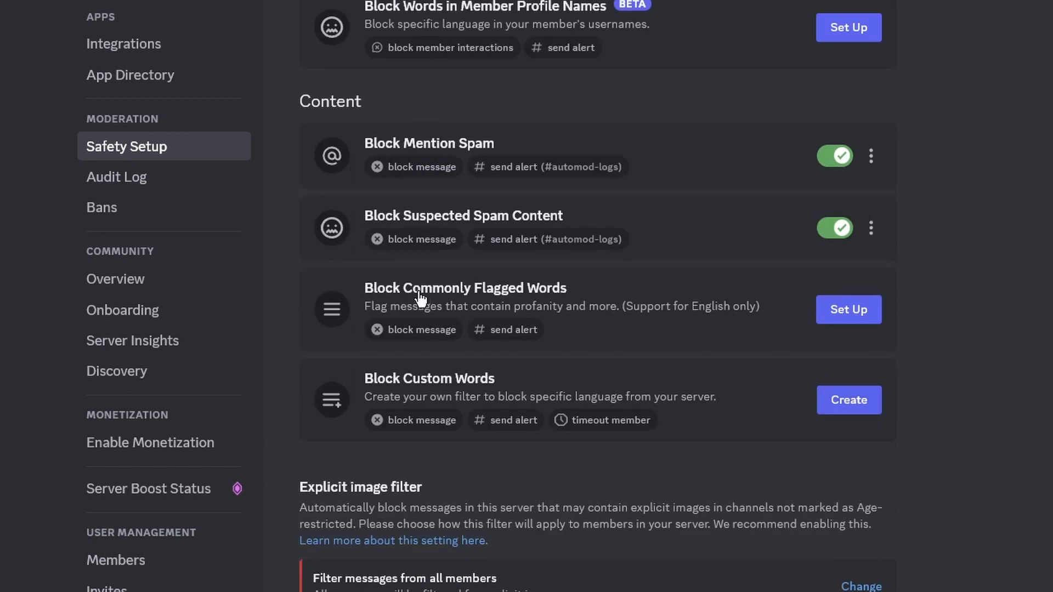
# Set up Block Commonly Flagged Words with Severe Profanity, Insults & Slurs, and Sexual Content.
pyautogui.click(862, 316)
pyautogui.scroll(-3, 527, 266)
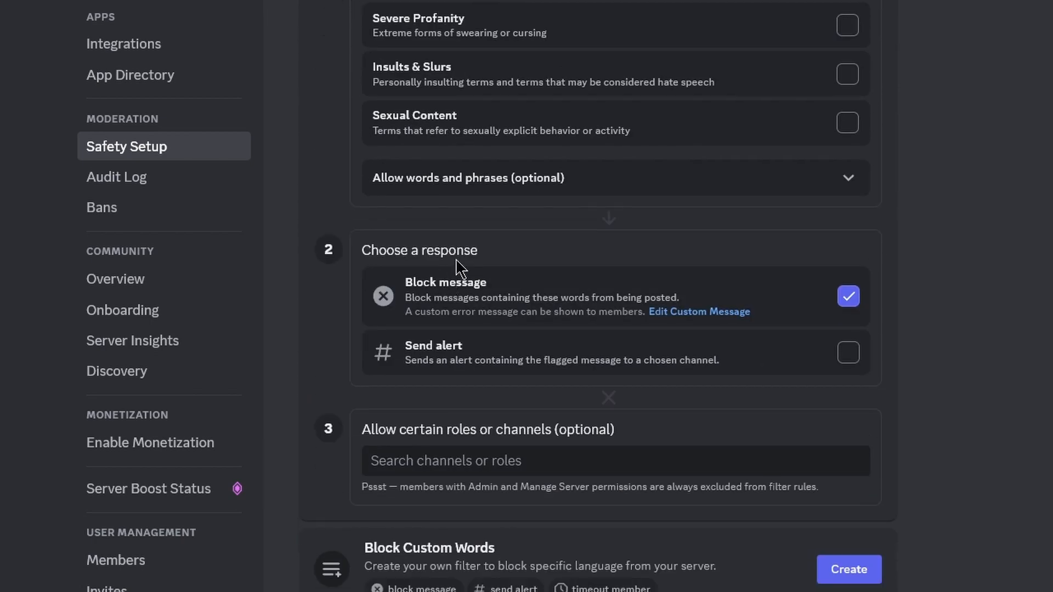
pyautogui.scroll(3, 576, 217)
pyautogui.click(847, 189)
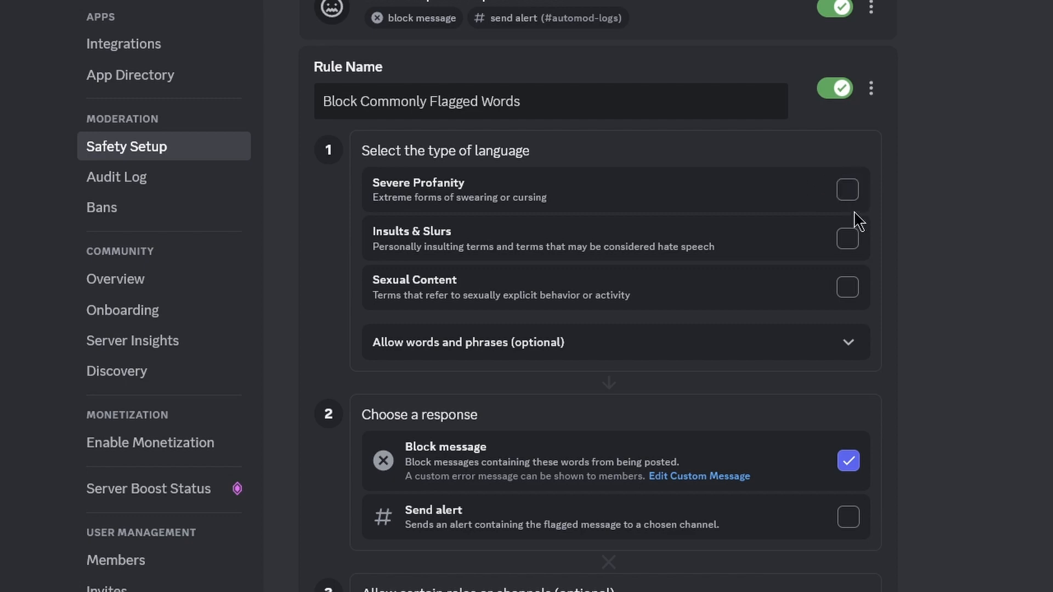
pyautogui.click(847, 239)
pyautogui.click(848, 288)
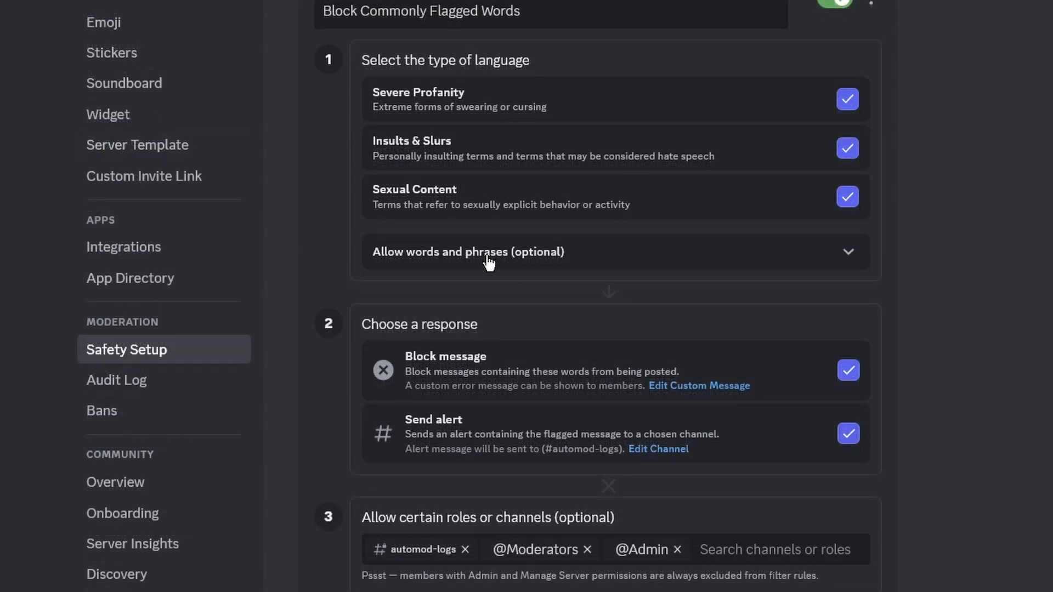
# Type 'hello' into the allowed words field, then clear it again.
pyautogui.click(474, 262)
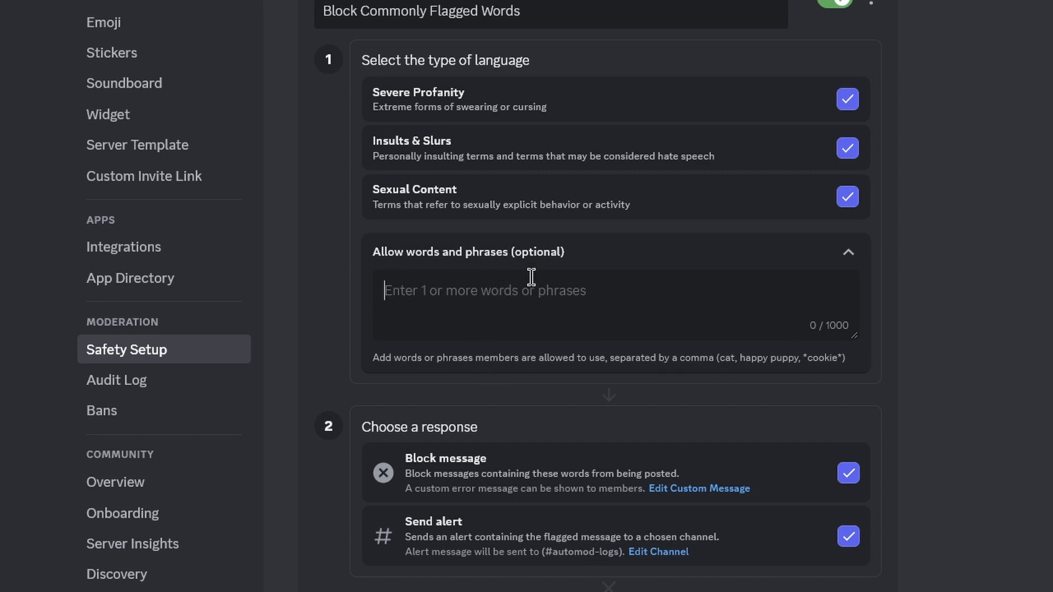
pyautogui.write('hello, hi')
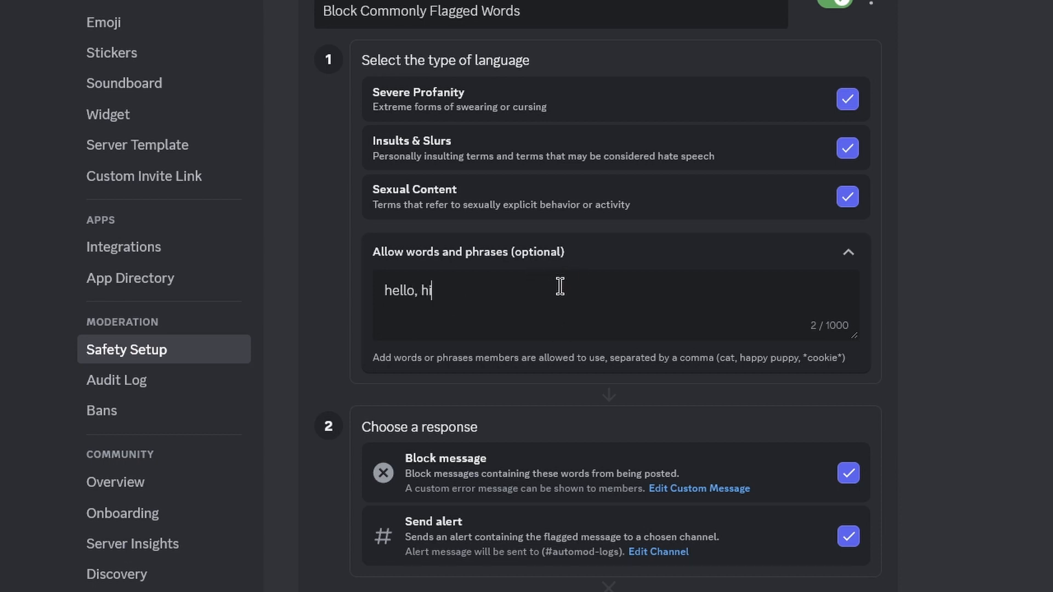
pyautogui.hotkey('ctrl', 'a')
pyautogui.press('BackSpace')
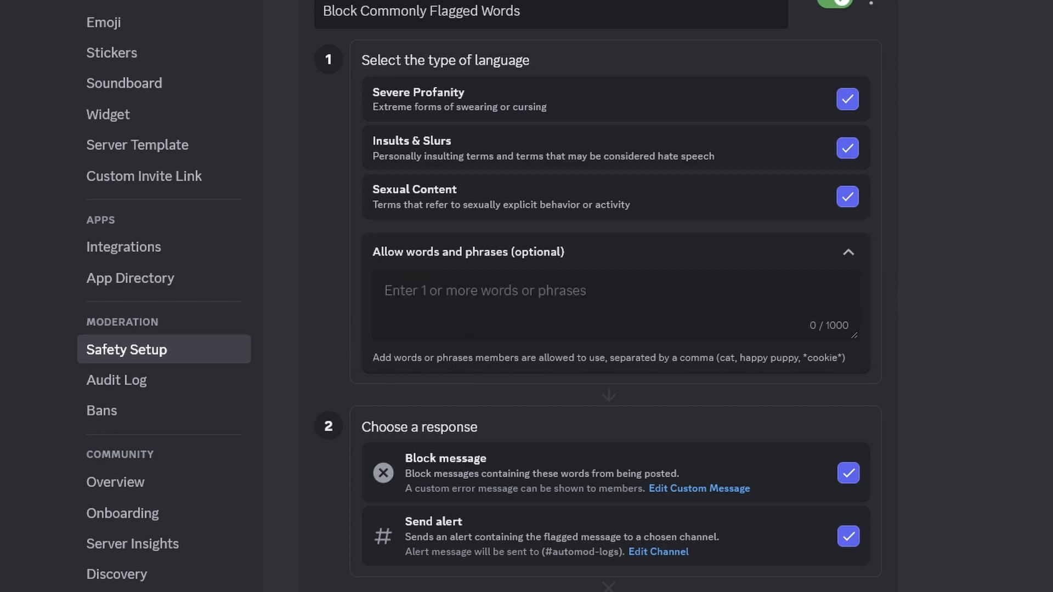
pyautogui.scroll(-2, 606, 498)
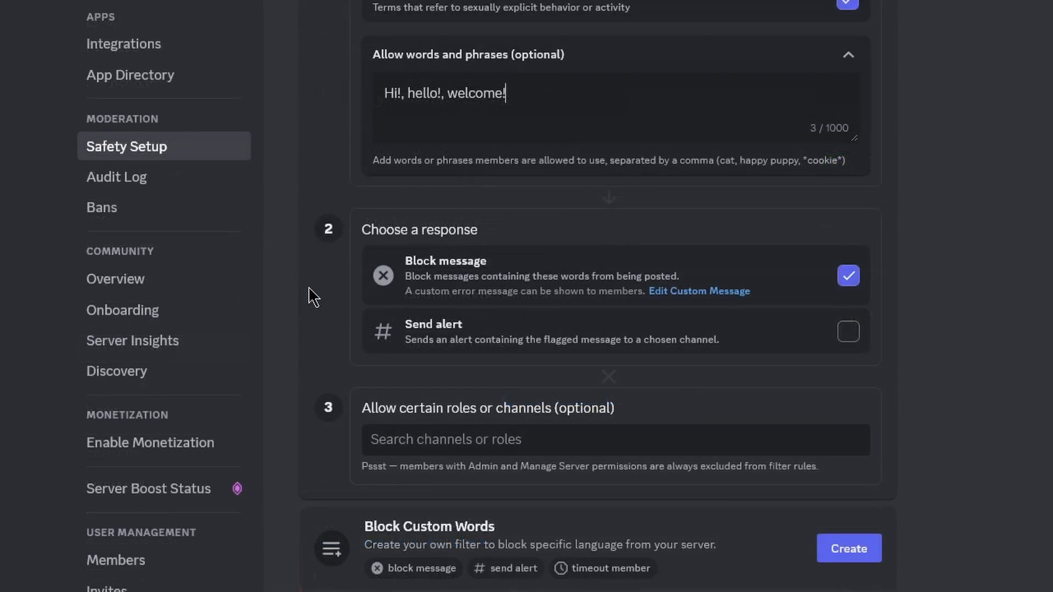
pyautogui.scroll(-2, 384, 288)
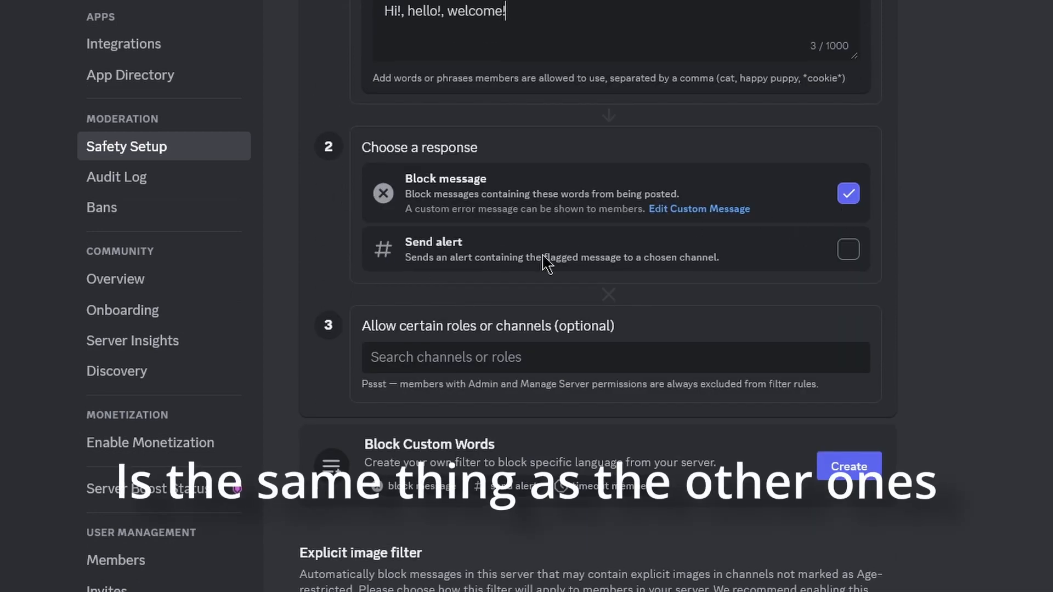
# Send this rule's alerts to #automod-logs.
pyautogui.click(859, 253)
pyautogui.click(393, 282)
pyautogui.click(476, 478)
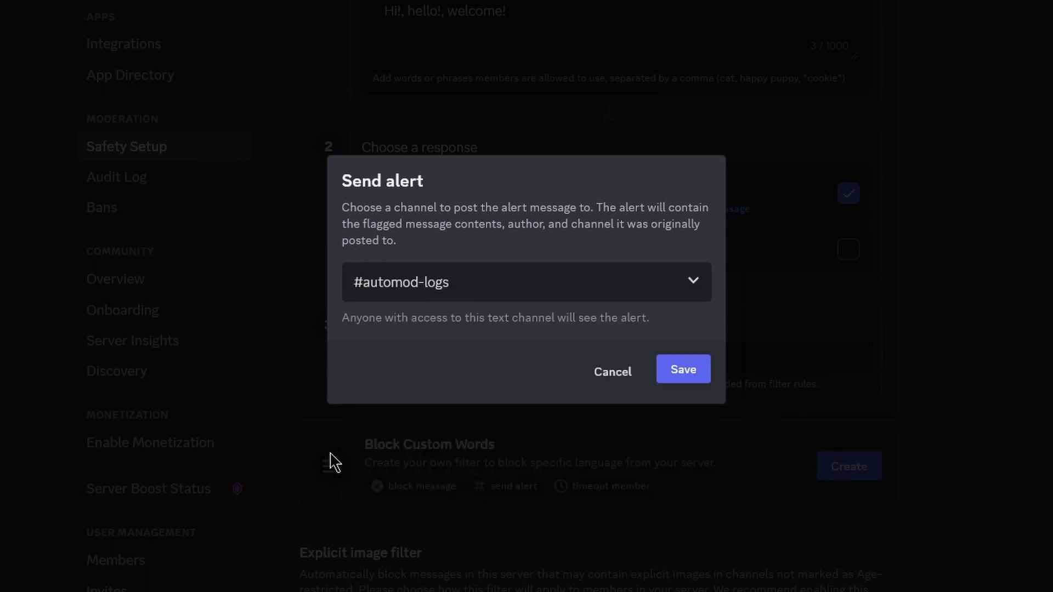
pyautogui.click(664, 373)
pyautogui.scroll(-1, 586, 274)
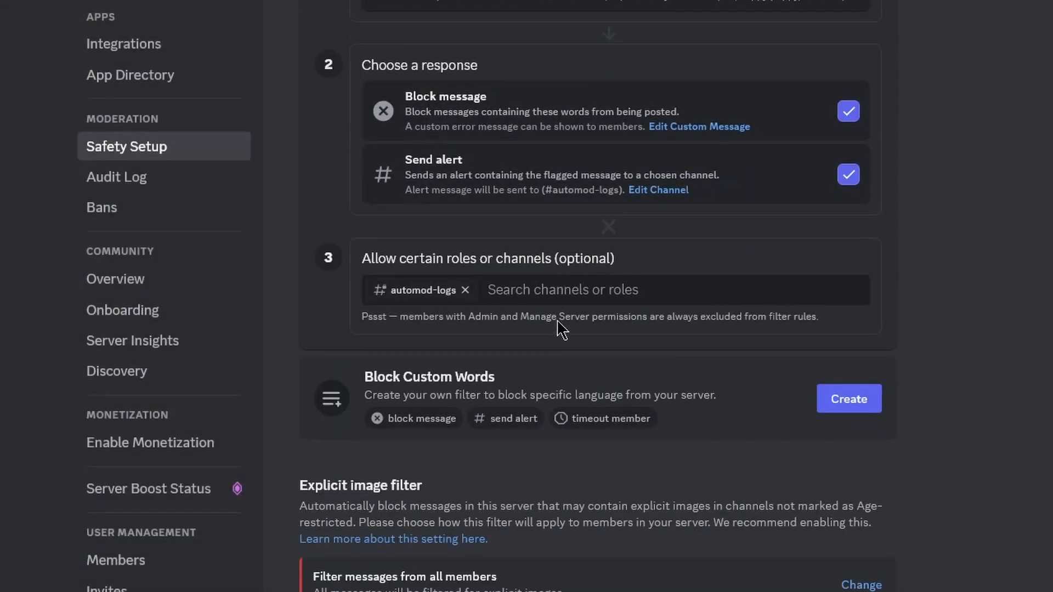
# Exempt the Admin and Moderators roles from Block Commonly Flagged Words.
pyautogui.click(525, 283)
pyautogui.scroll(-5, 477, 428)
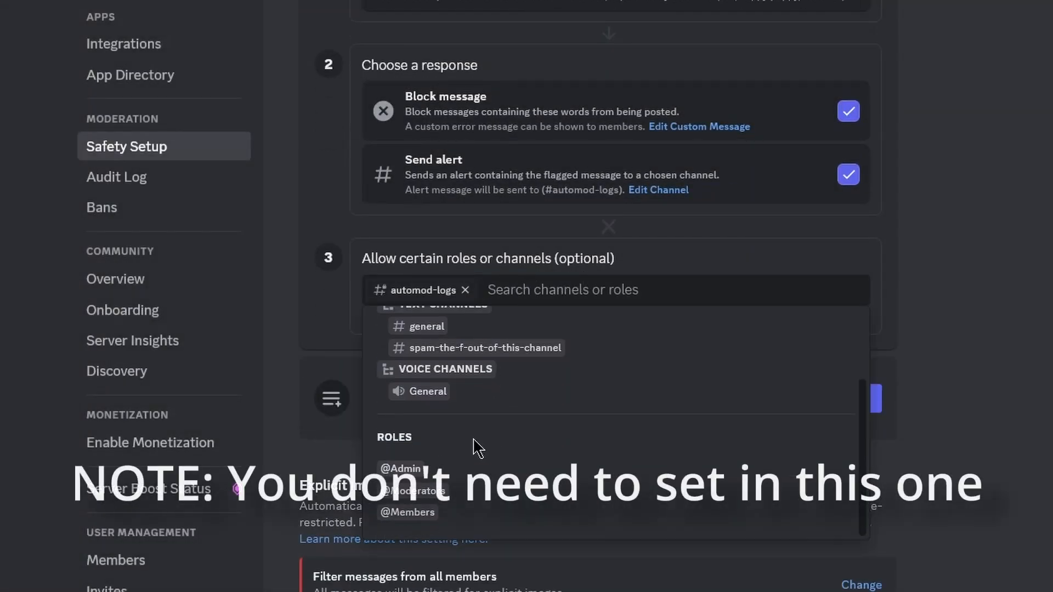
pyautogui.click(406, 305)
pyautogui.click(616, 124)
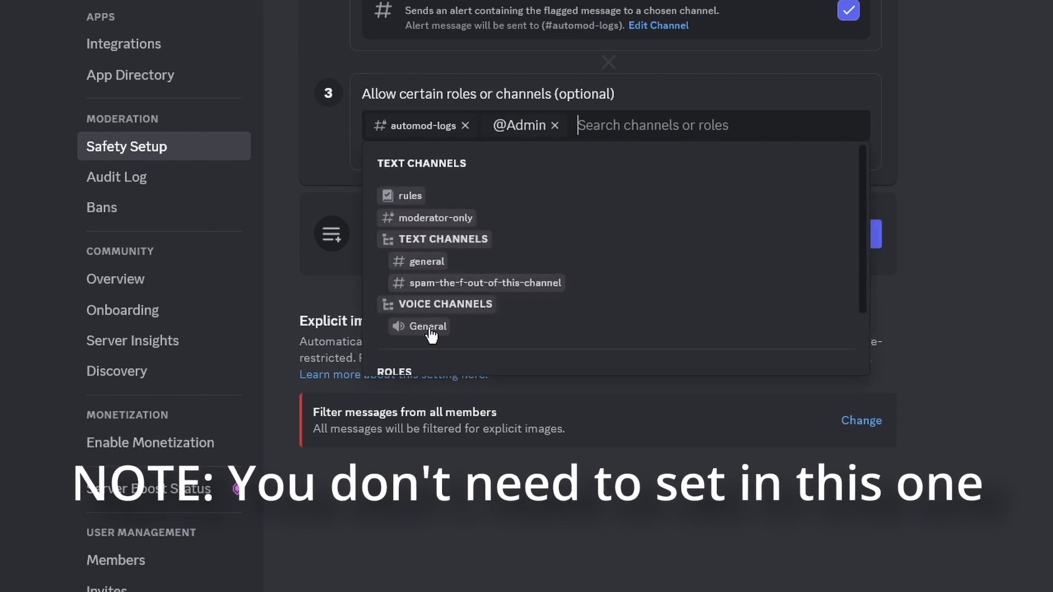
pyautogui.scroll(-2, 439, 318)
pyautogui.click(416, 327)
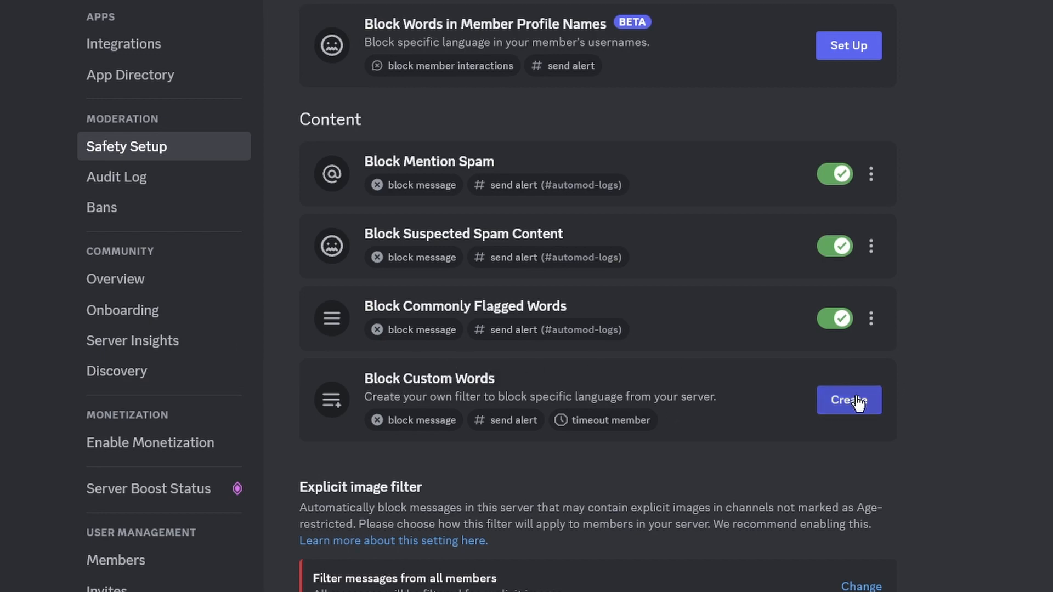
pyautogui.click(849, 400)
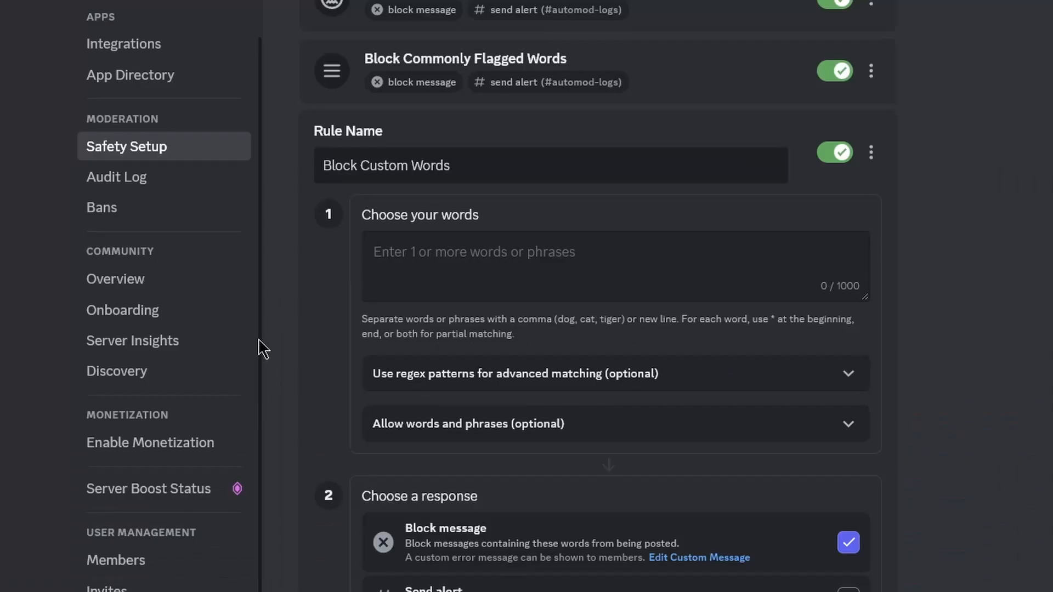
pyautogui.write('ni')
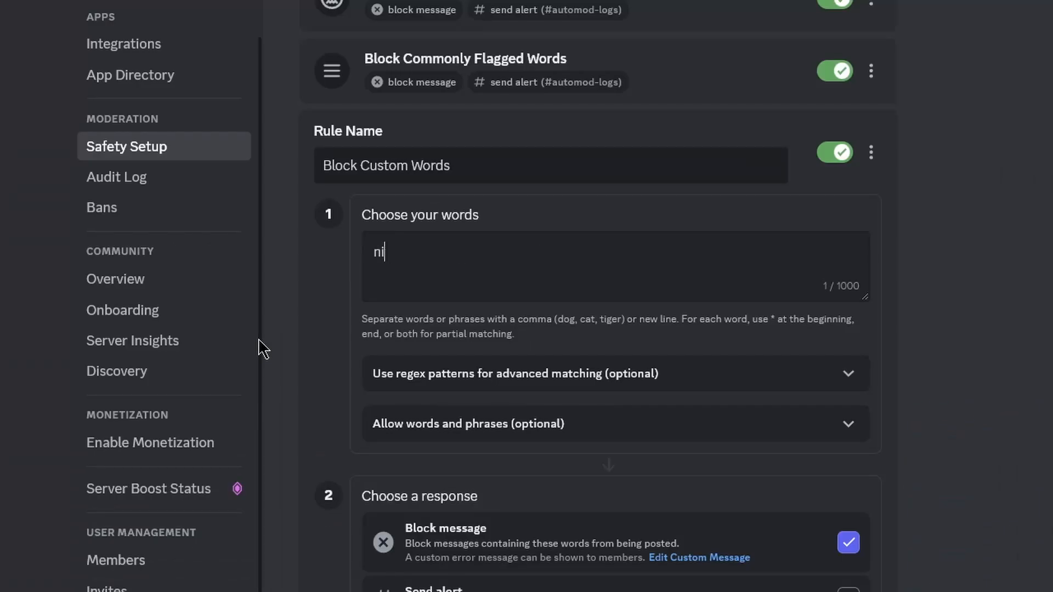
pyautogui.press('BackSpace')
pyautogui.press('BackSpace')
pyautogui.write('free')
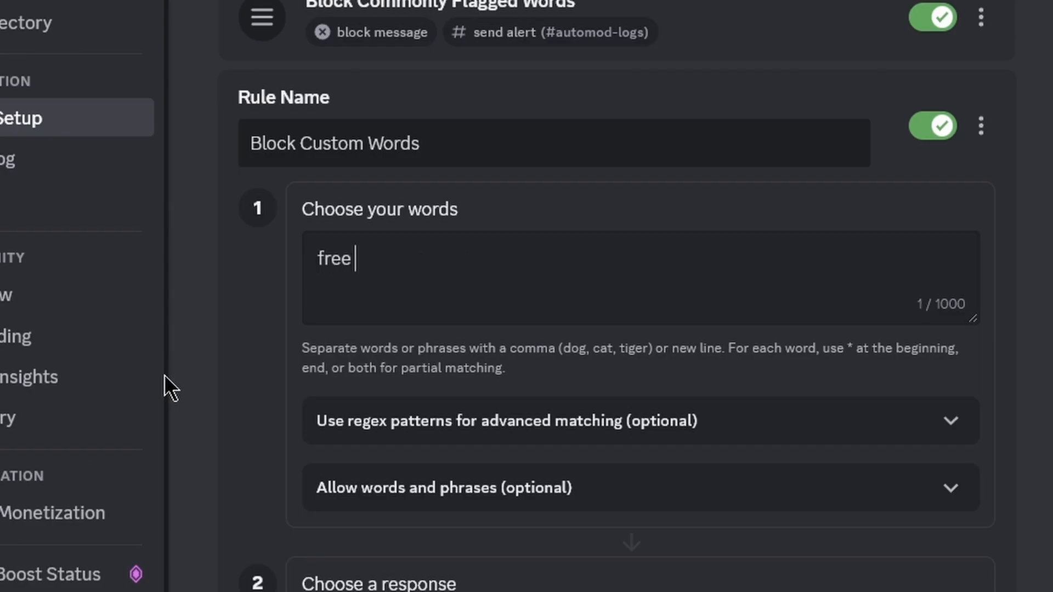
pyautogui.write(' nitro!, nitro giveavw')
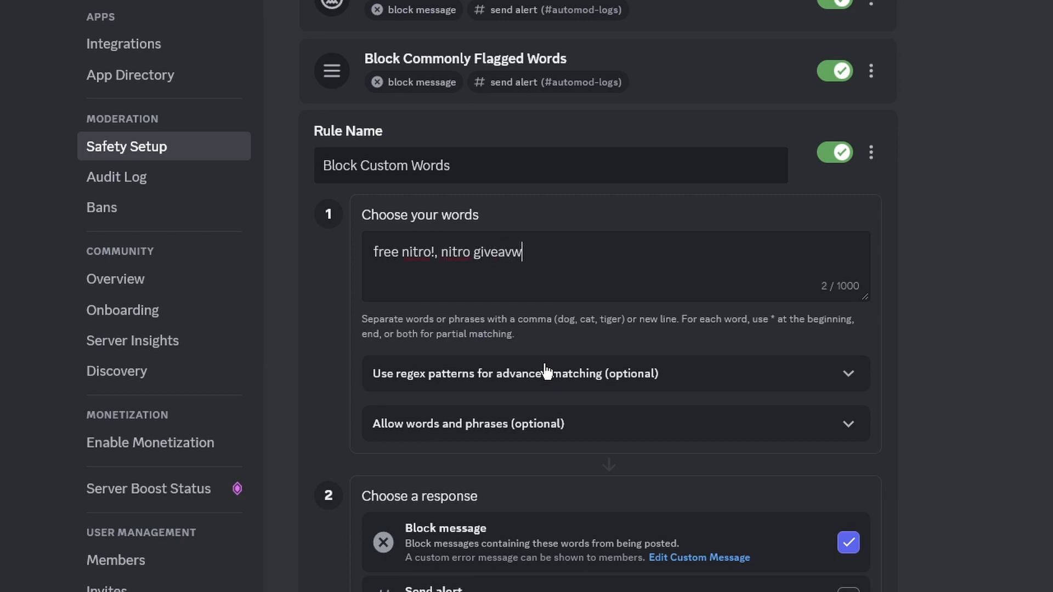
pyautogui.press('BackSpace')
pyautogui.press('BackSpace')
pyautogui.press('BackSpace')
pyautogui.press('BackSpace')
pyautogui.write('way')
pyautogui.moveTo(632, 282); pyautogui.dragTo(422, 273)
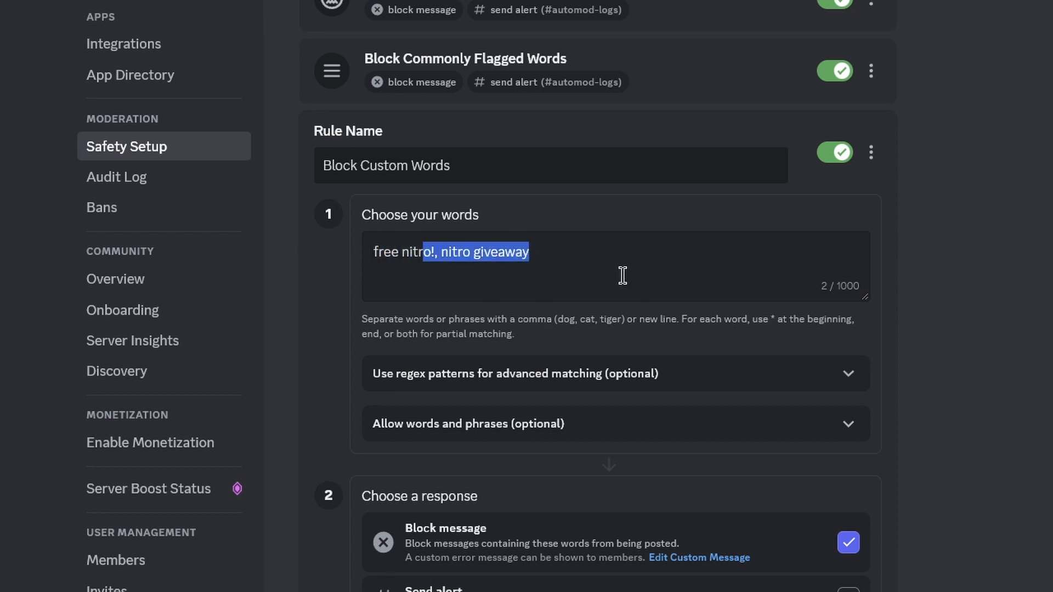
pyautogui.click(590, 261)
pyautogui.write(', ')
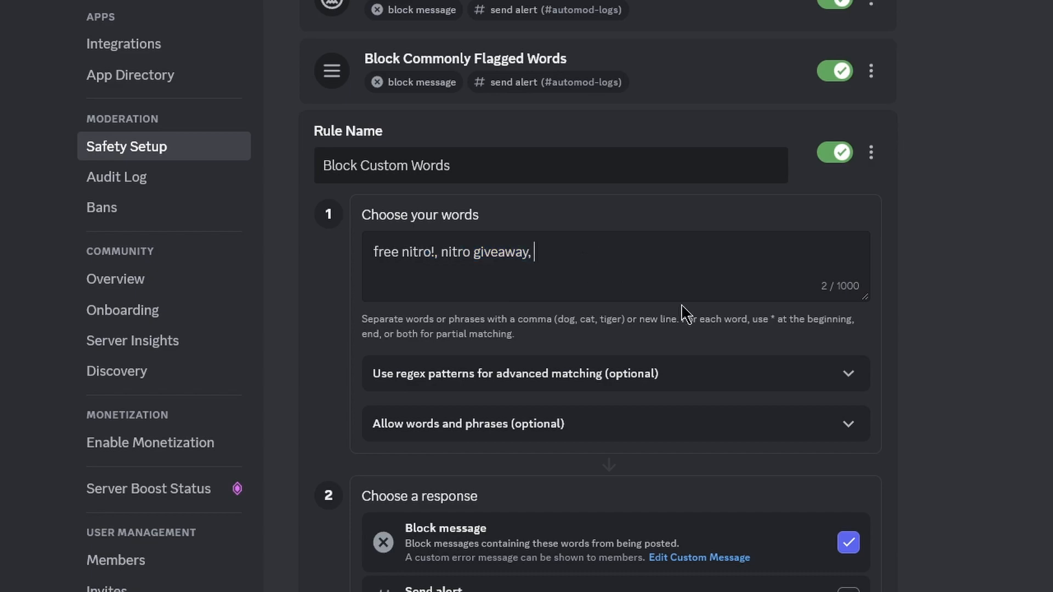
pyautogui.write('fwe')
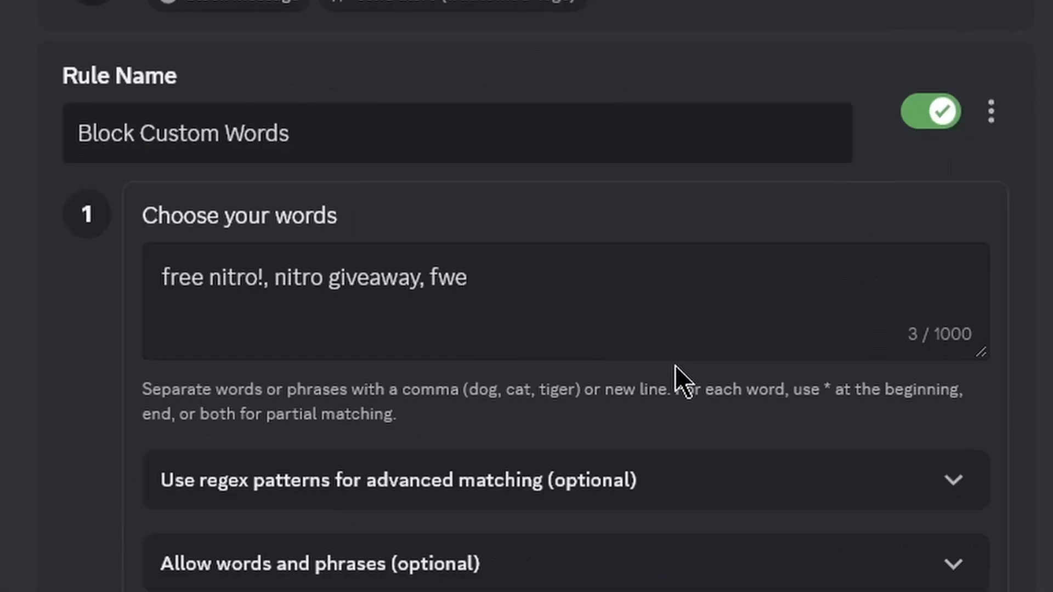
pyautogui.write(' f')
pyautogui.press('BackSpace')
pyautogui.press('BackSpace')
pyautogui.write('nitro')
pyautogui.write('!')
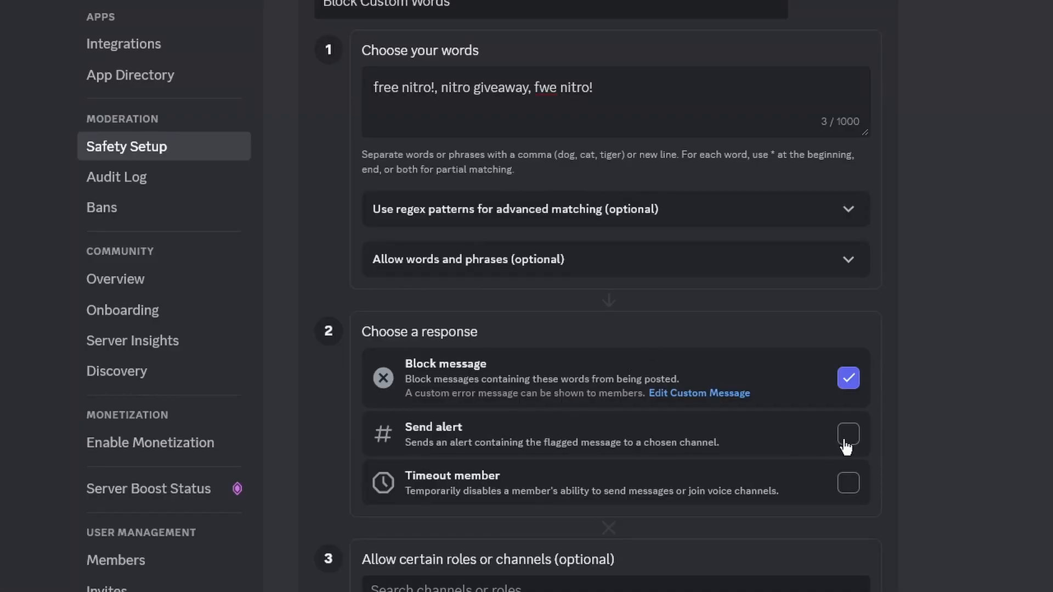
# Turn on alerts for Block Custom Words, sending them to #automod-logs.
pyautogui.click(848, 439)
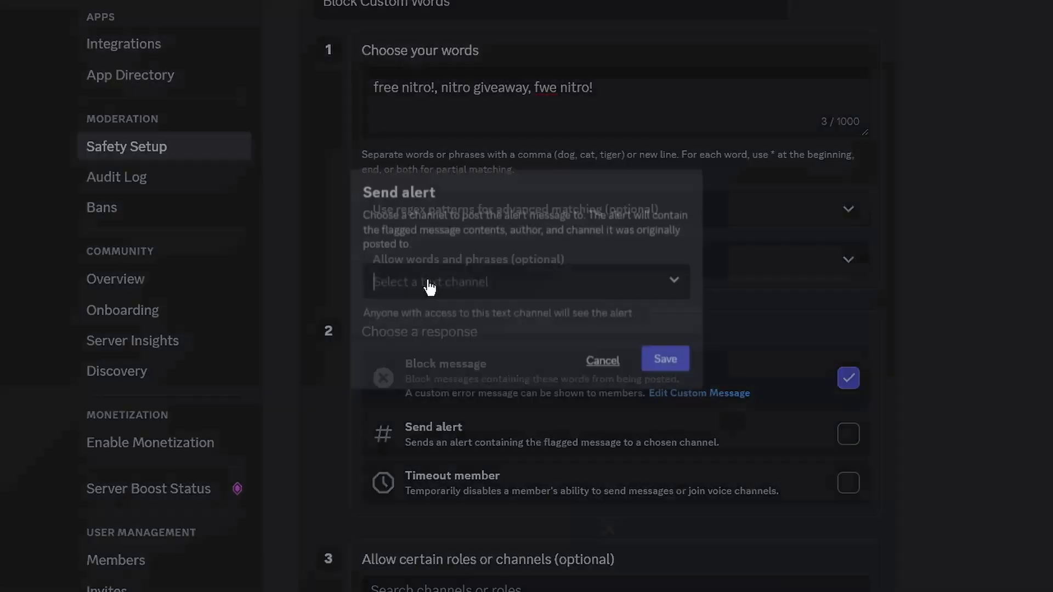
pyautogui.click(494, 283)
pyautogui.click(472, 483)
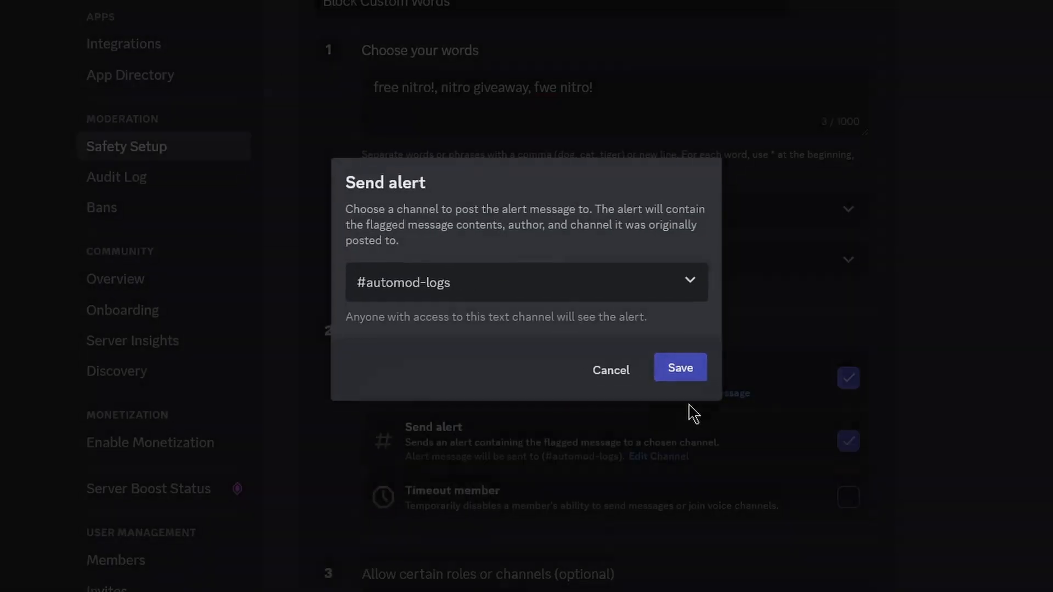
pyautogui.click(680, 369)
pyautogui.scroll(-5, 559, 472)
pyautogui.scroll(3, 564, 428)
pyautogui.scroll(3, 369, 334)
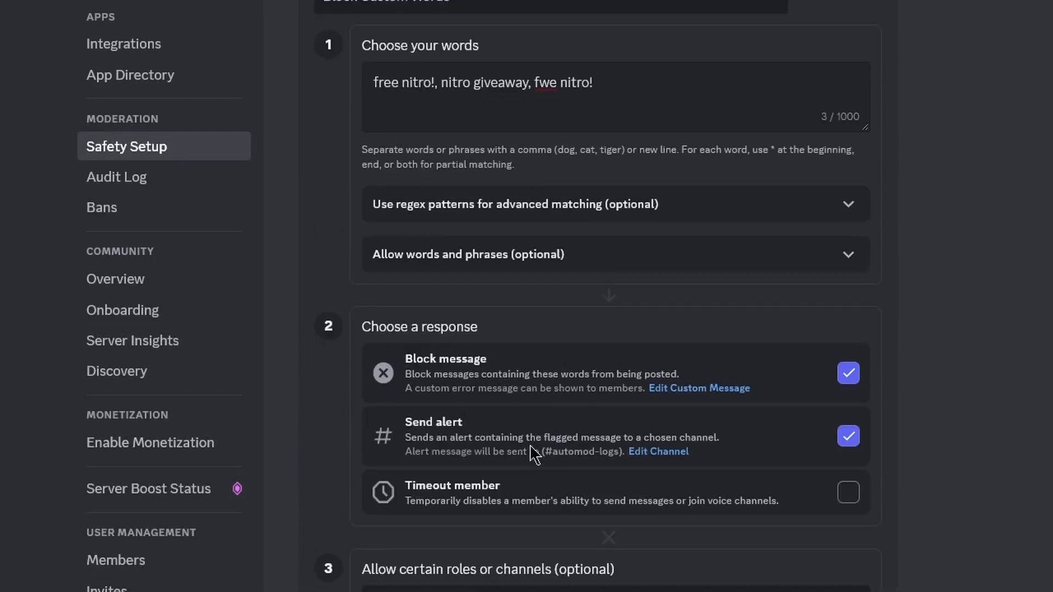
pyautogui.scroll(-3, 433, 341)
# Add a 60 secs timeout for members breaking the custom words rule.
pyautogui.click(847, 332)
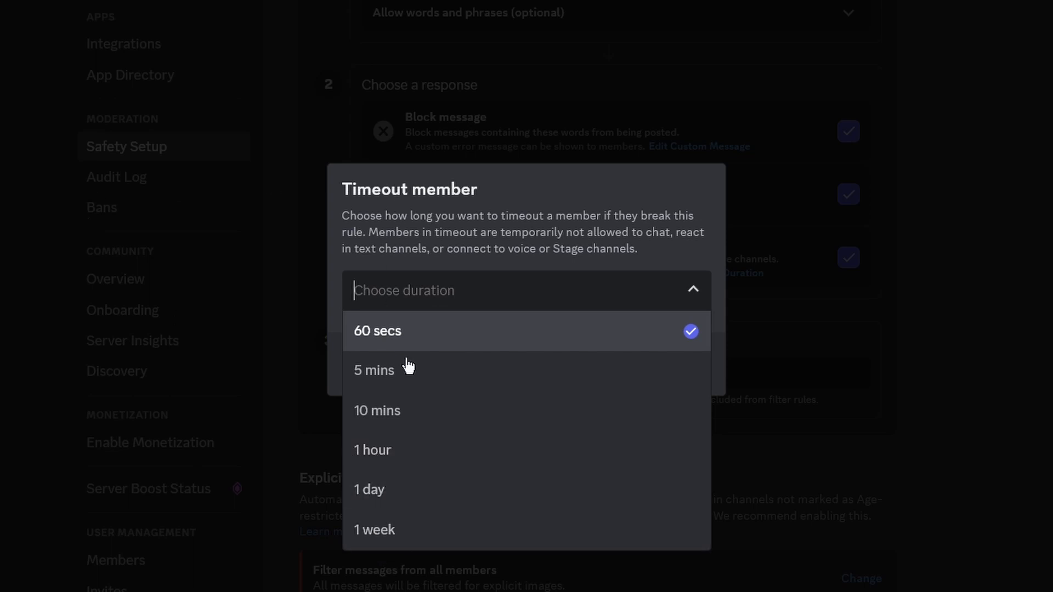
pyautogui.click(442, 343)
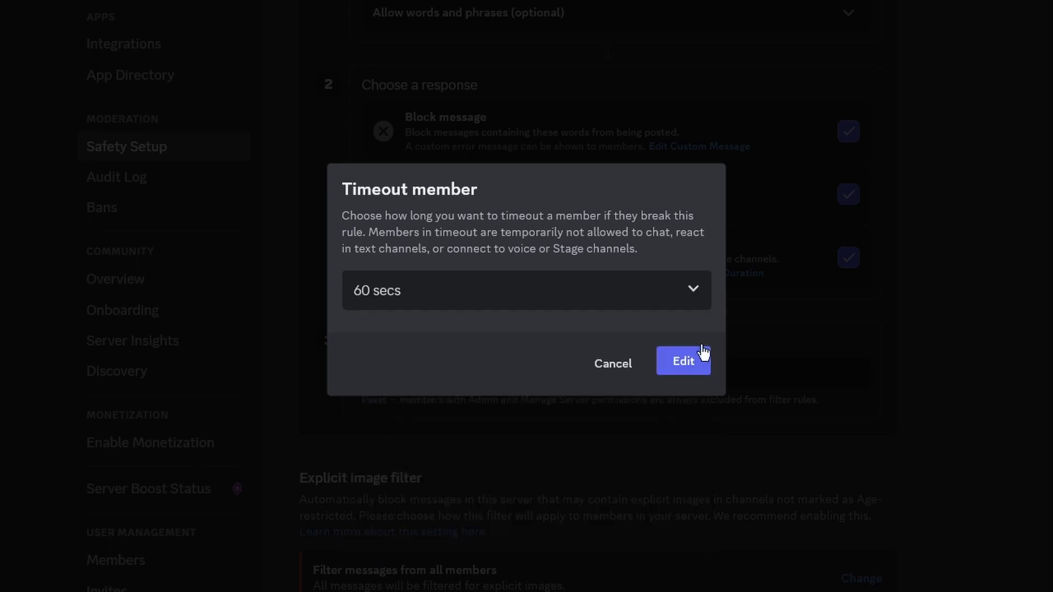
pyautogui.click(572, 289)
pyautogui.click(437, 334)
pyautogui.click(682, 361)
pyautogui.scroll(-3, 569, 220)
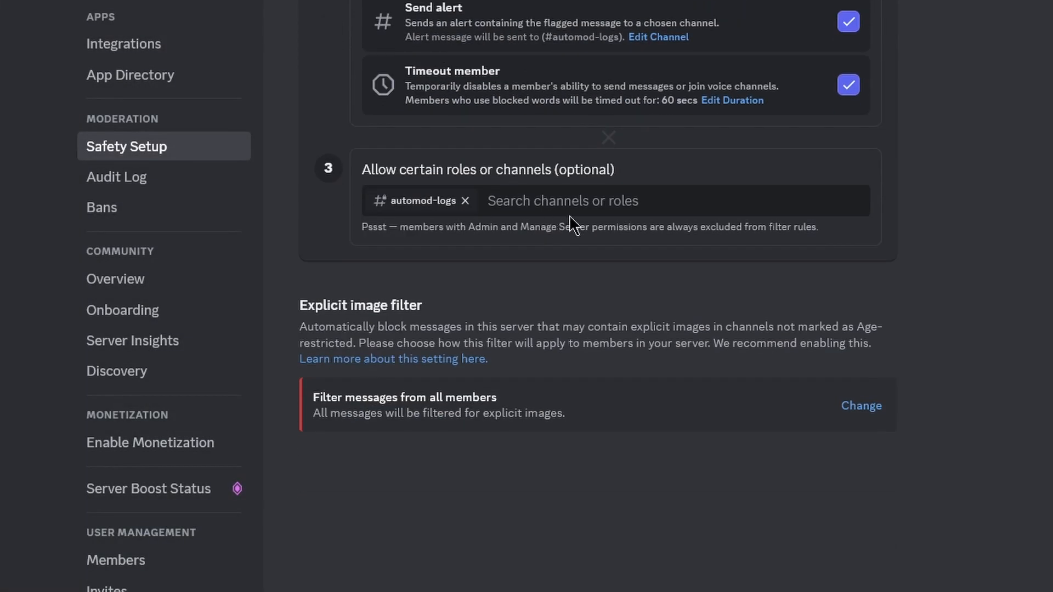
pyautogui.scroll(3, 581, 307)
pyautogui.scroll(-2, 586, 366)
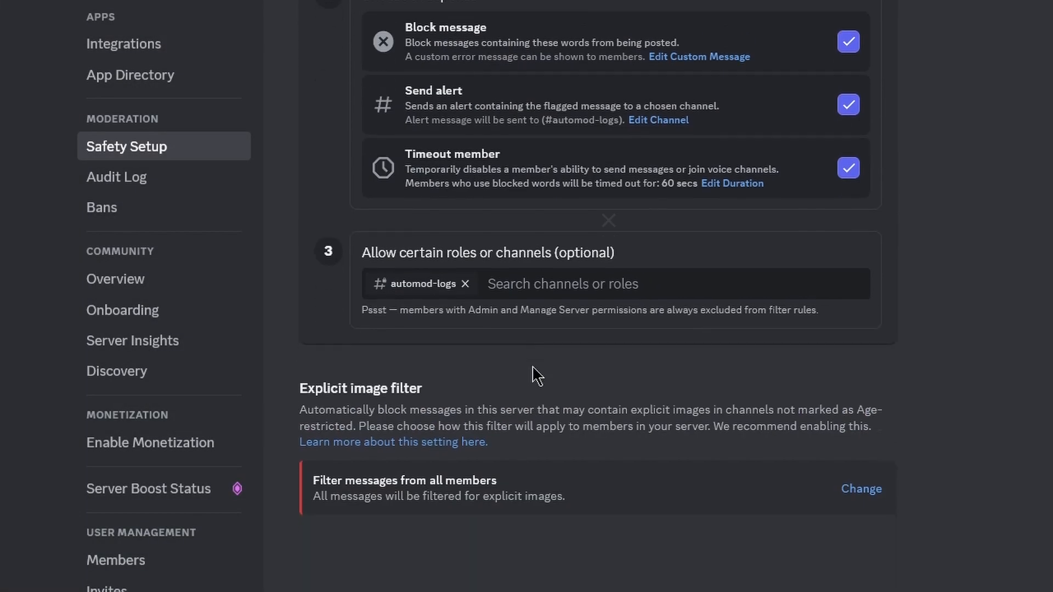
# Exempt the Admin role from the Block Custom Words rule.
pyautogui.click(551, 281)
pyautogui.scroll(-1, 482, 439)
pyautogui.scroll(-2, 450, 470)
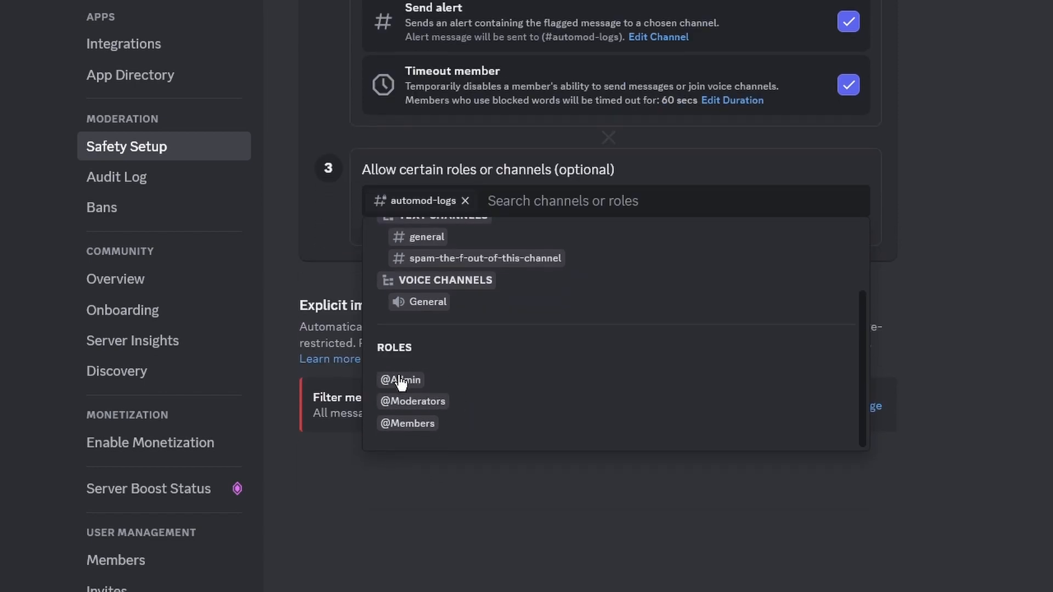
pyautogui.click(406, 381)
pyautogui.scroll(15, 952, 379)
pyautogui.scroll(-8, 952, 379)
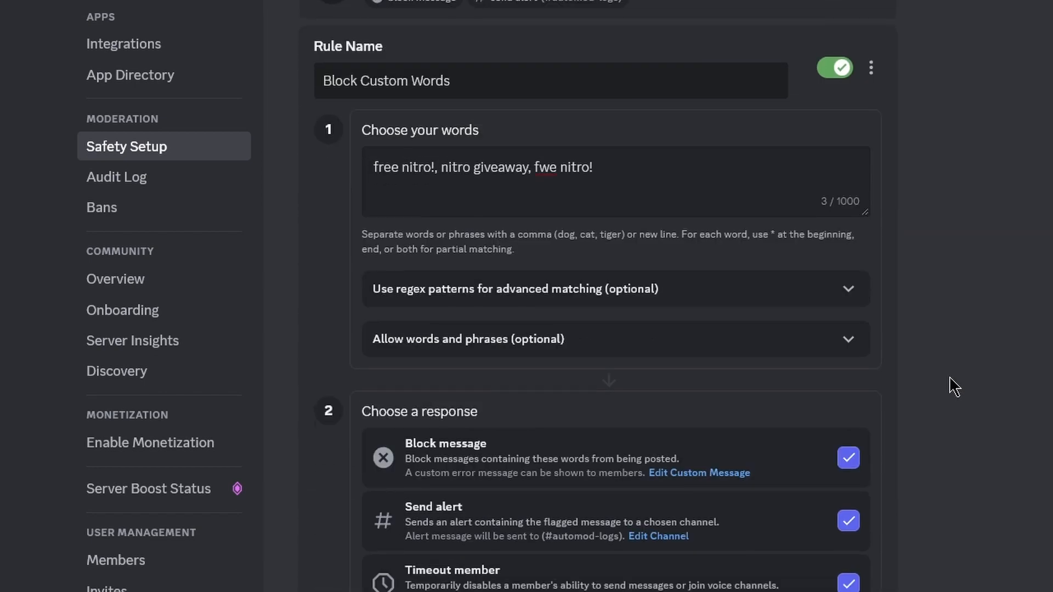
pyautogui.scroll(1, 945, 411)
pyautogui.scroll(-5, 949, 439)
pyautogui.scroll(4, 946, 451)
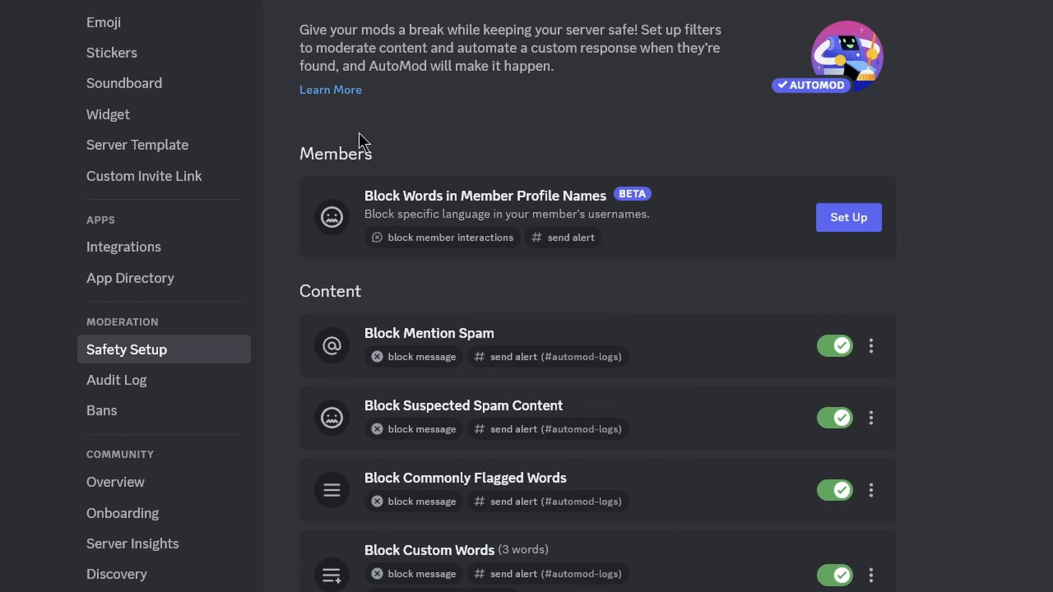
# Start the Block Words in Member Profile Names rule, entering the keyword 'nit'.
pyautogui.click(855, 229)
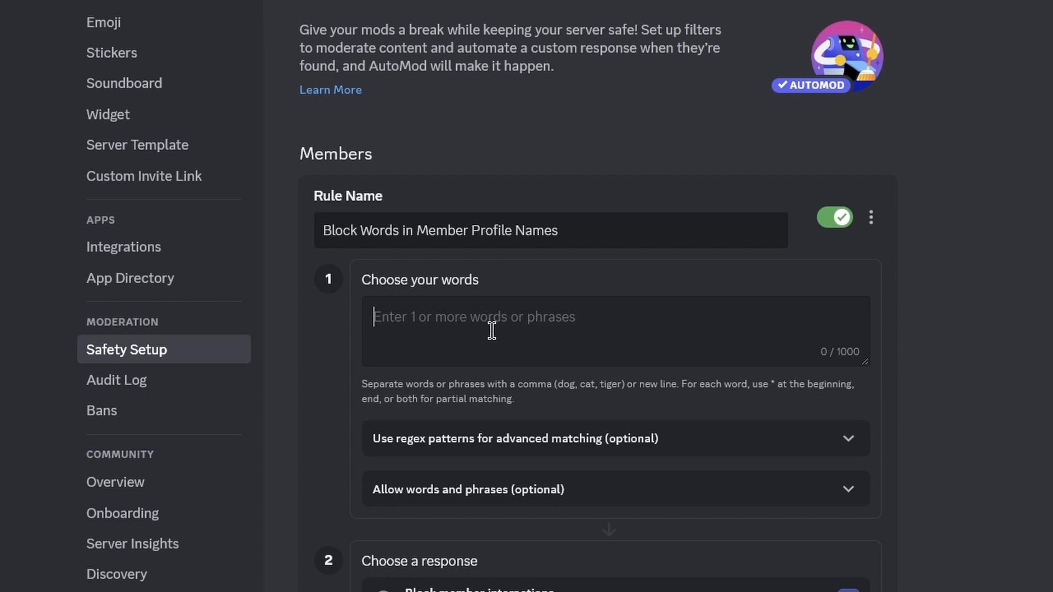
pyautogui.write('nitro')
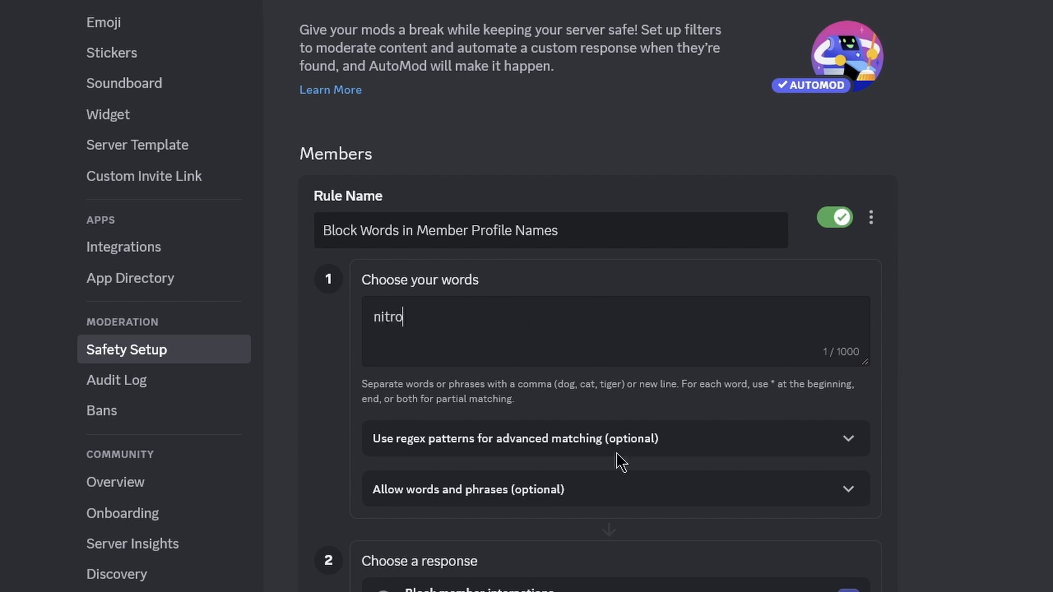
pyautogui.scroll(-1, 618, 461)
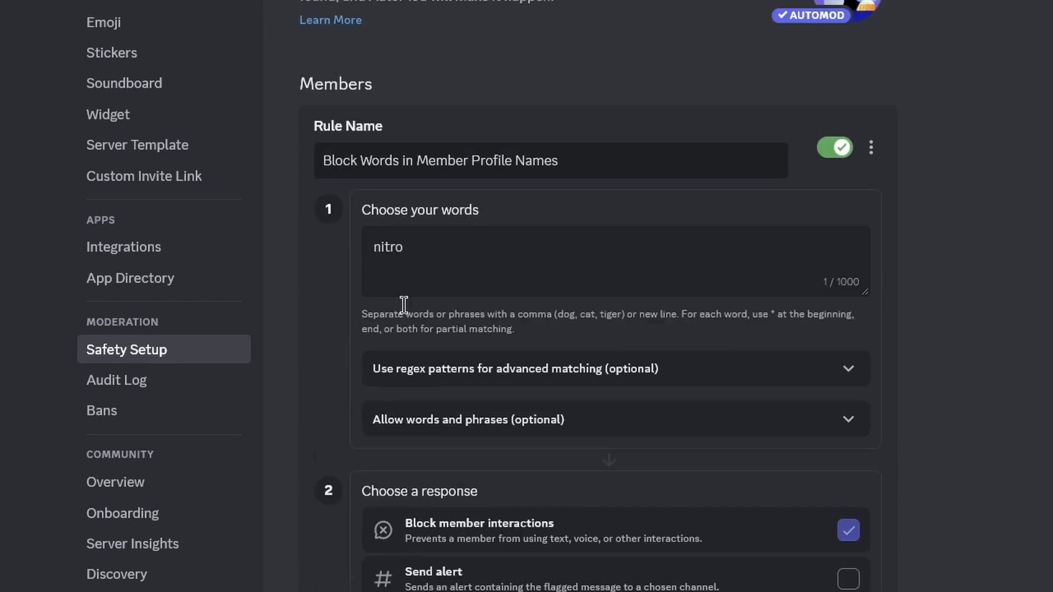
pyautogui.scroll(1, 571, 461)
pyautogui.scroll(-3, 571, 460)
pyautogui.scroll(-2, 473, 404)
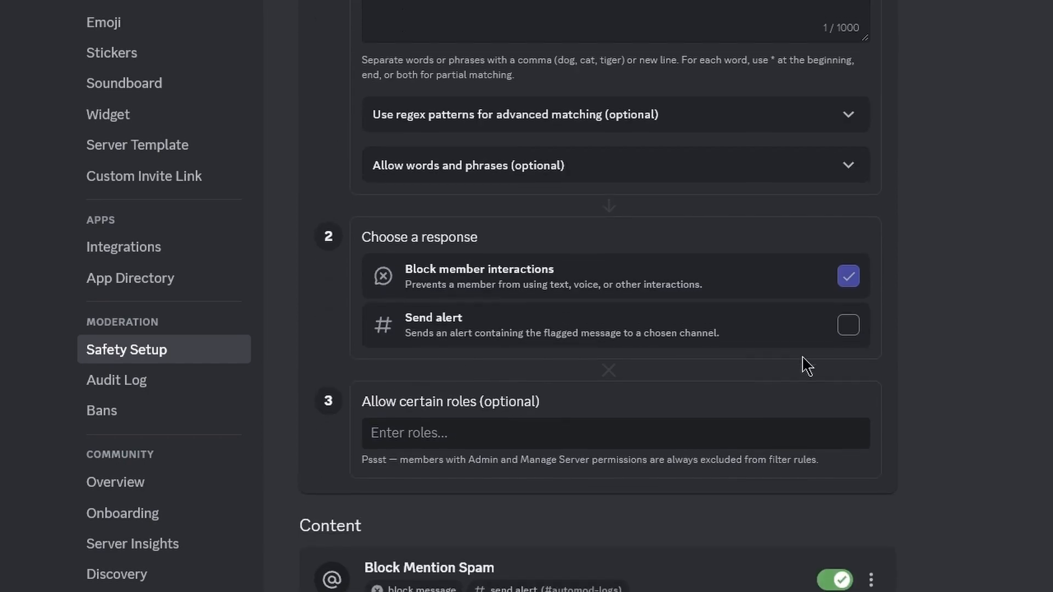
pyautogui.scroll(1, 874, 411)
# Send the profile names rule's alerts to #automod-logs.
pyautogui.click(729, 409)
pyautogui.click(443, 280)
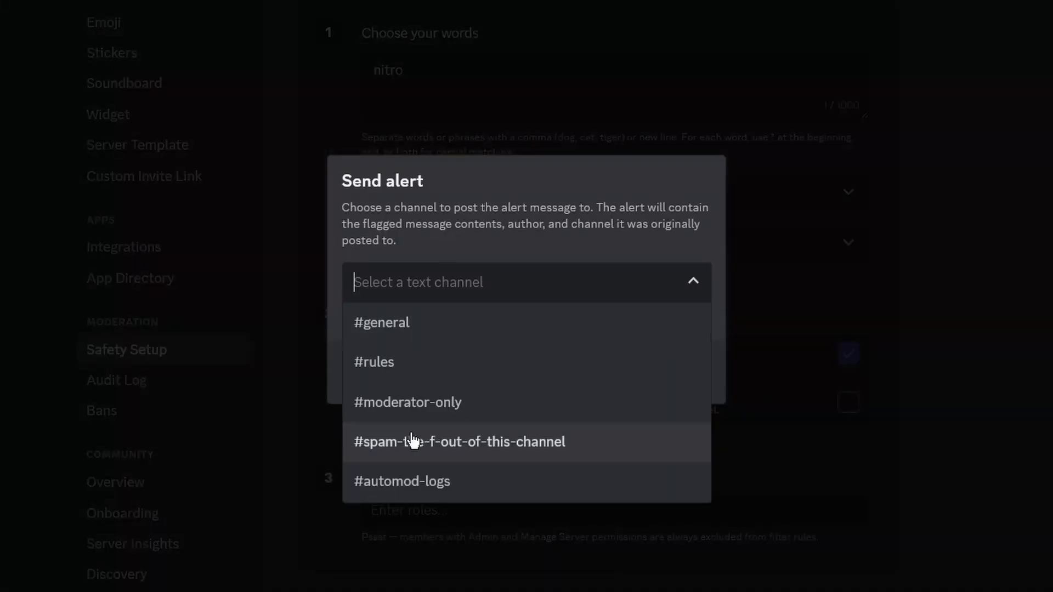
pyautogui.click(435, 482)
pyautogui.click(664, 371)
pyautogui.scroll(-1, 516, 403)
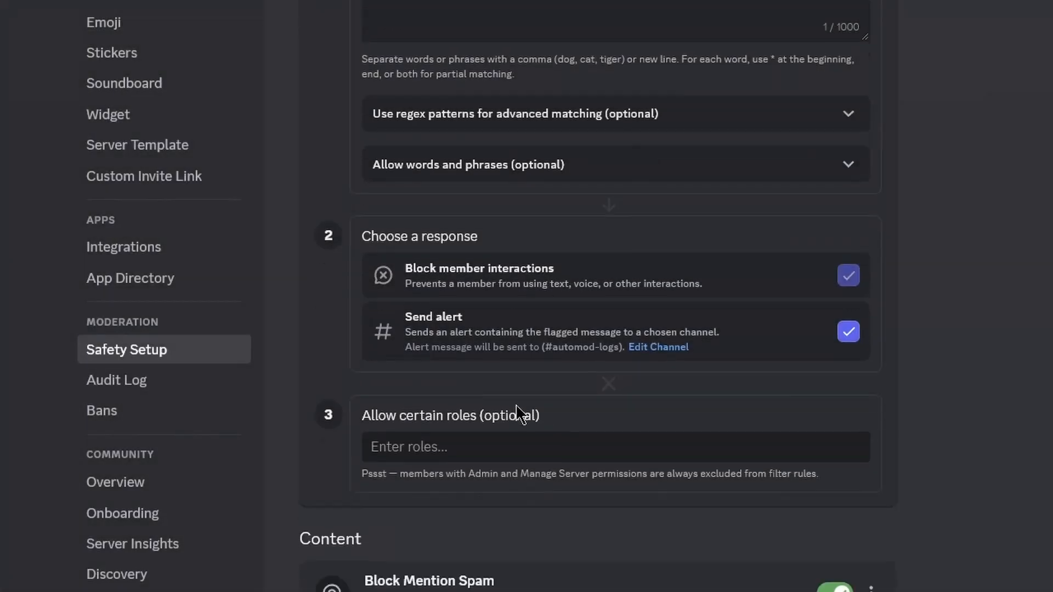
# Exempt the Admin and Moderators roles from the profile names rule.
pyautogui.click(430, 439)
pyautogui.scroll(-2, 494, 431)
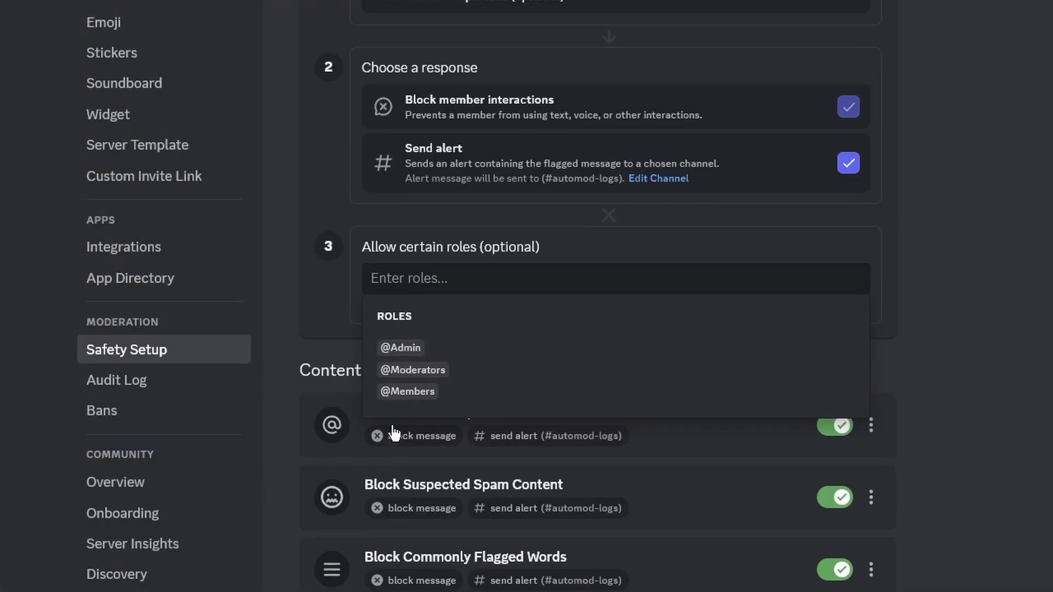
pyautogui.click(413, 352)
pyautogui.click(531, 280)
pyautogui.click(356, 345)
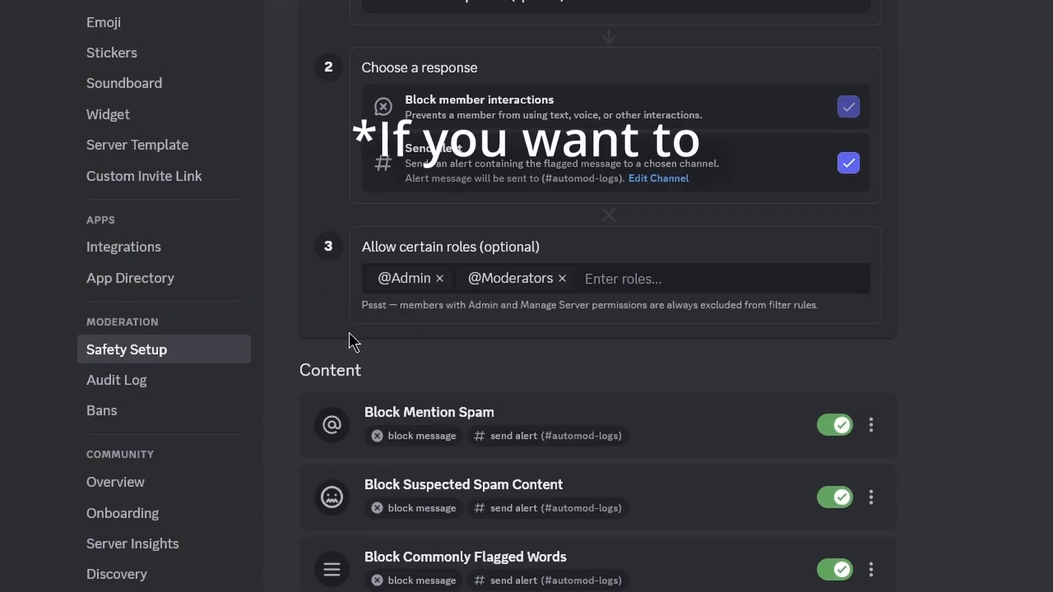
pyautogui.scroll(-5, 494, 388)
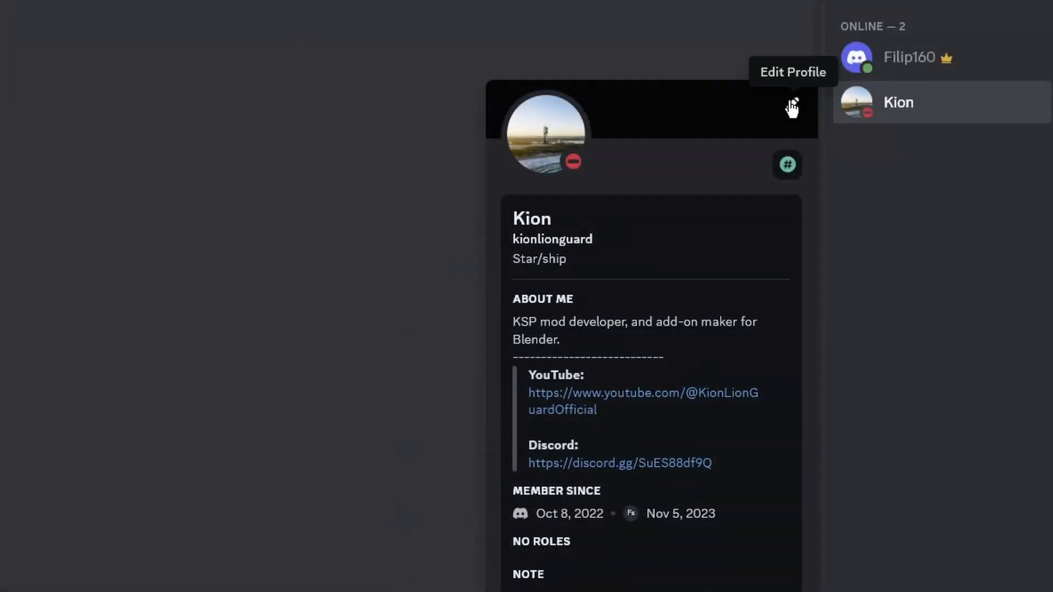
# Try 'nitro' as the server nickname, which is rejected as flagged, then begin a Block Custom Words 2 rule.
pyautogui.click(792, 103)
pyautogui.click(859, 201)
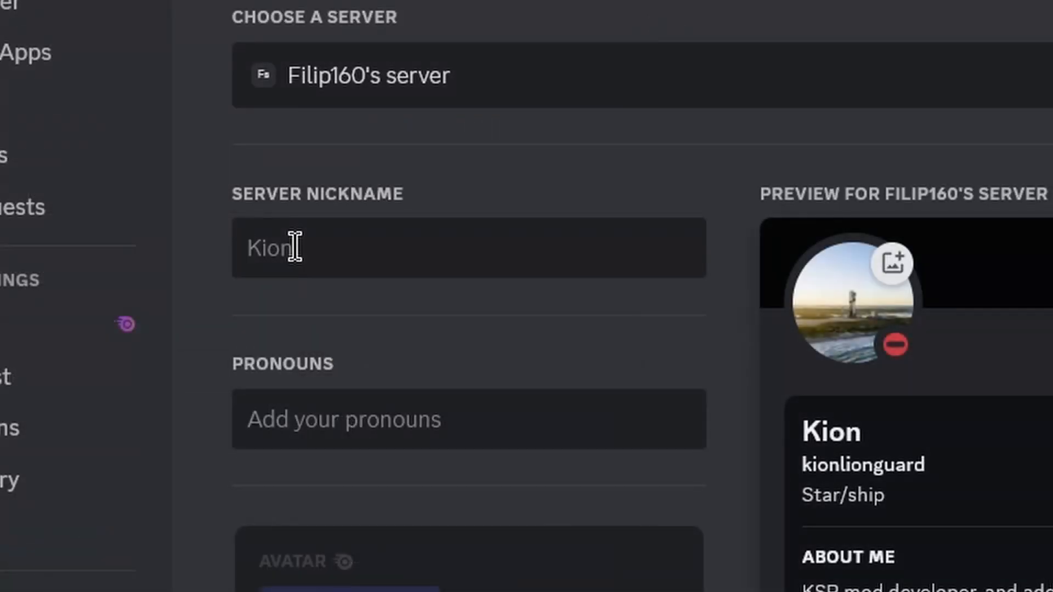
pyautogui.click(295, 248)
pyautogui.write('nitro')
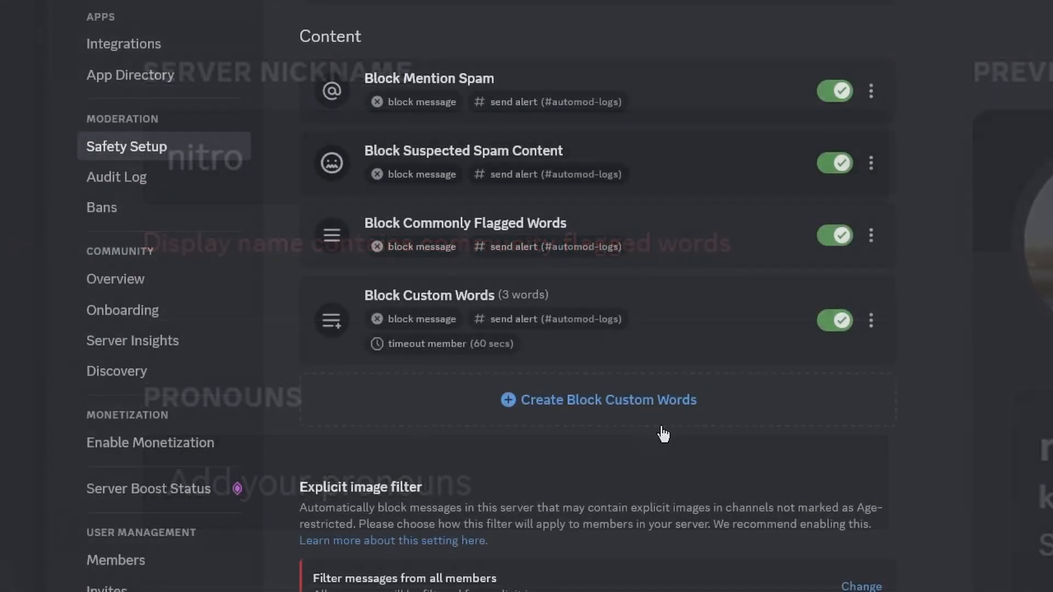
pyautogui.click(658, 404)
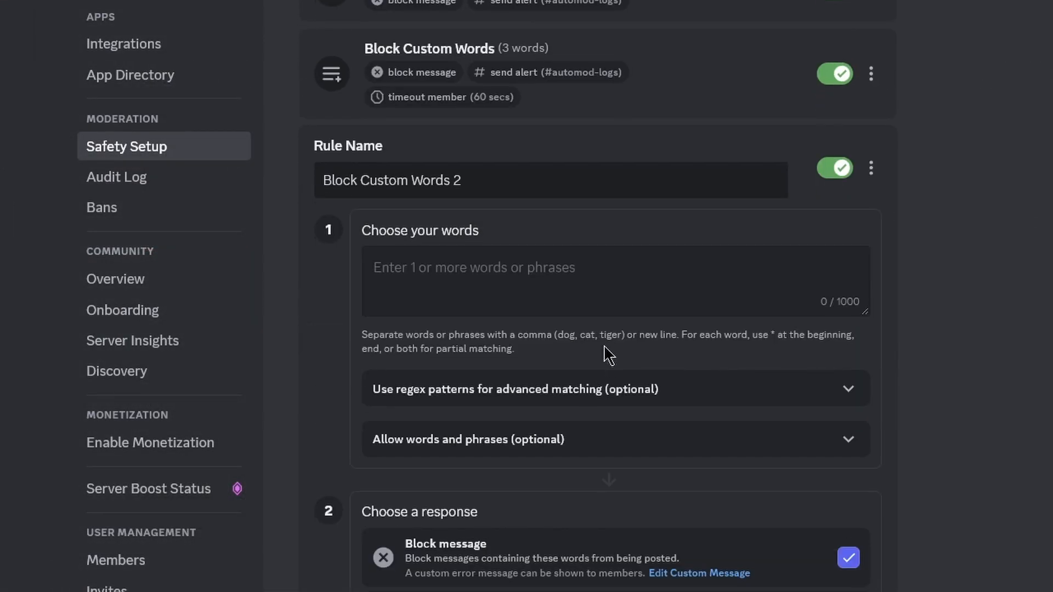
# Cancel the empty Block Custom Words 2 rule and exit Server Settings back to #spam-the-f-out-of-this-channel.
pyautogui.scroll(-9, 603, 357)
pyautogui.scroll(10, 603, 384)
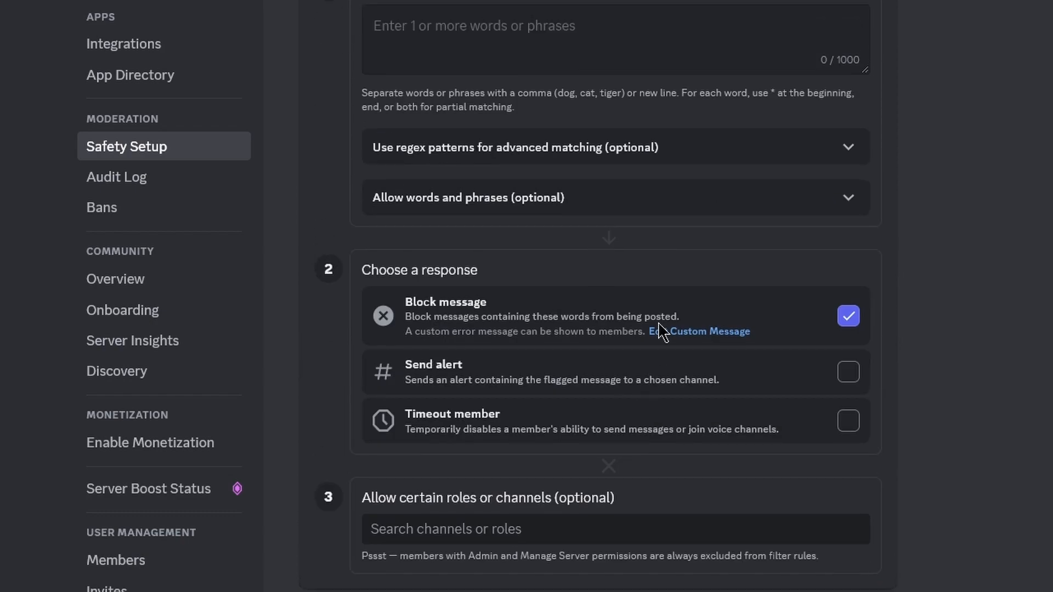
pyautogui.scroll(2, 675, 307)
pyautogui.scroll(-9, 712, 439)
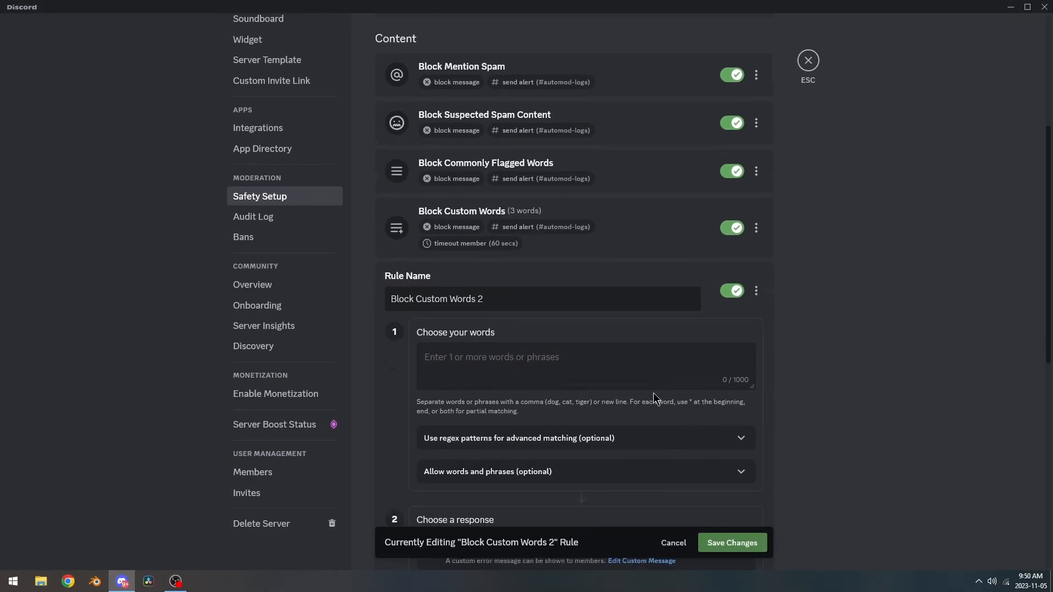
pyautogui.scroll(4, 650, 380)
pyautogui.click(673, 543)
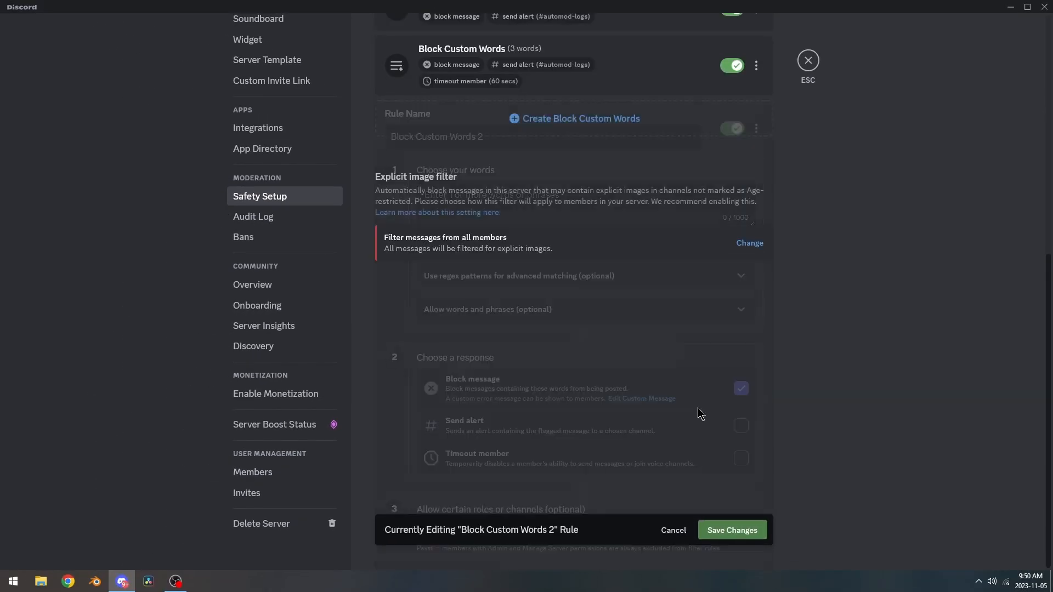
pyautogui.scroll(6, 784, 94)
pyautogui.click(807, 60)
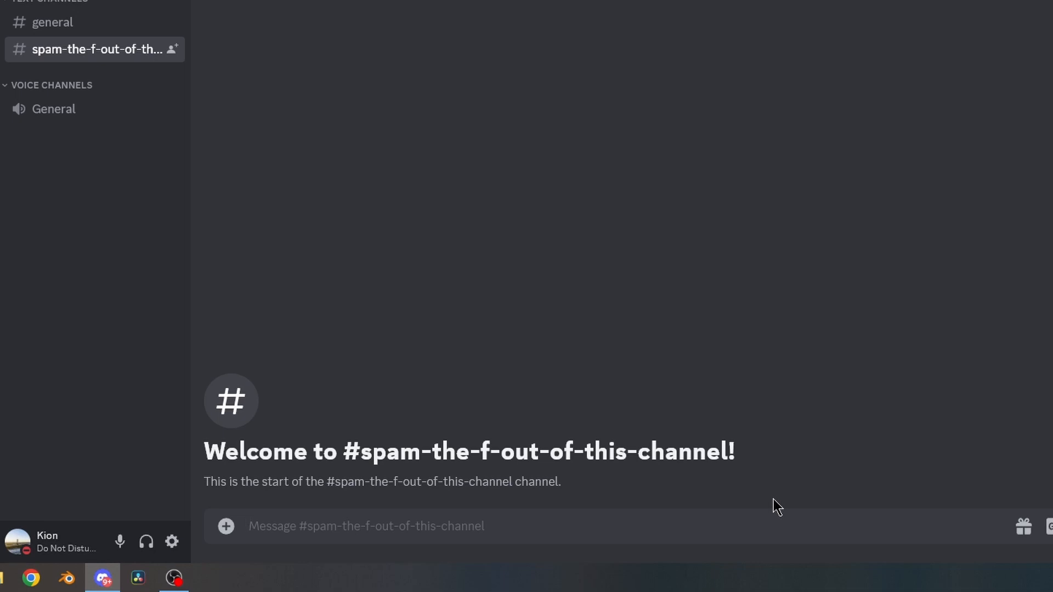
# Send 'free nitro' in the spam channel so AutoMod blocks it, then view the alert in #automod-logs.
pyautogui.write('free')
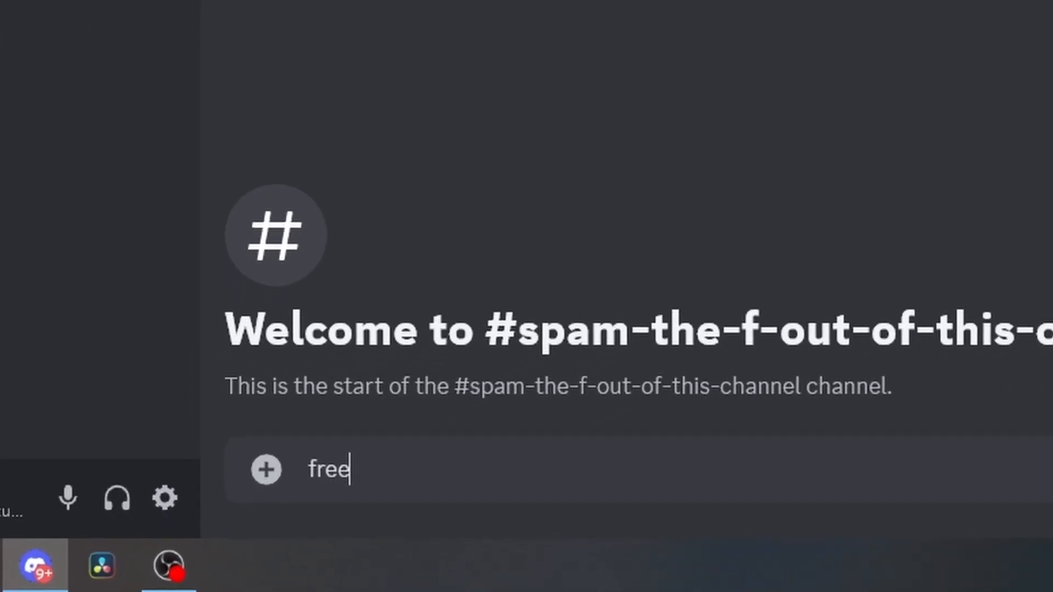
pyautogui.write(' nitro!')
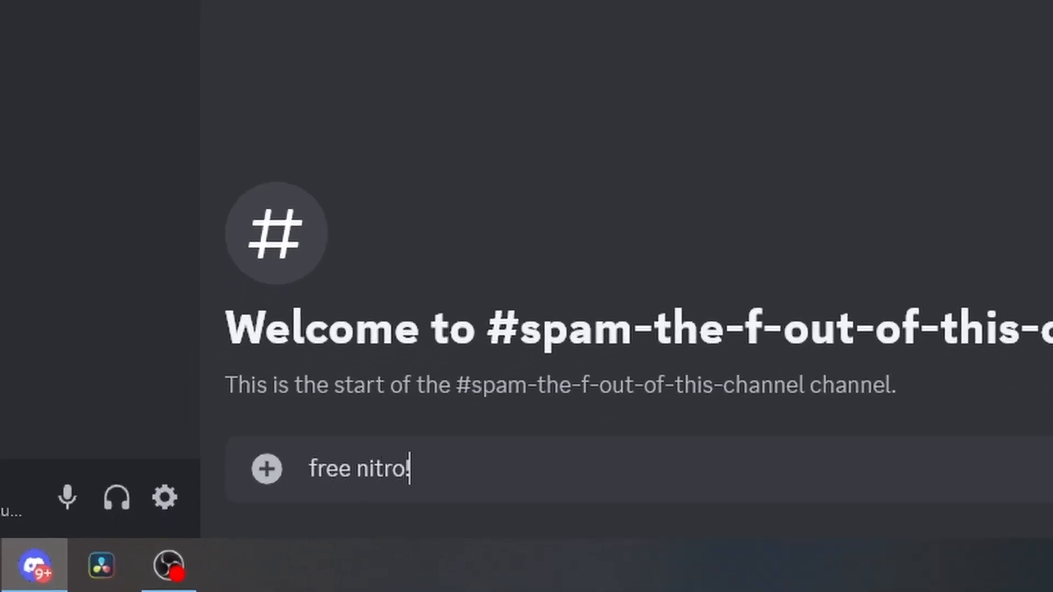
pyautogui.press('Return')
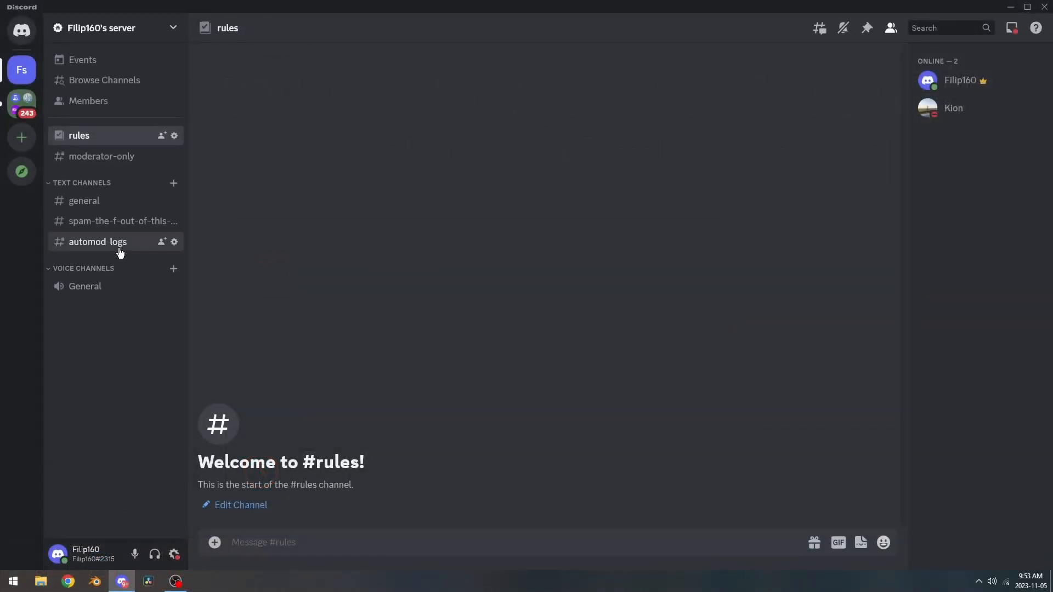
pyautogui.click(120, 251)
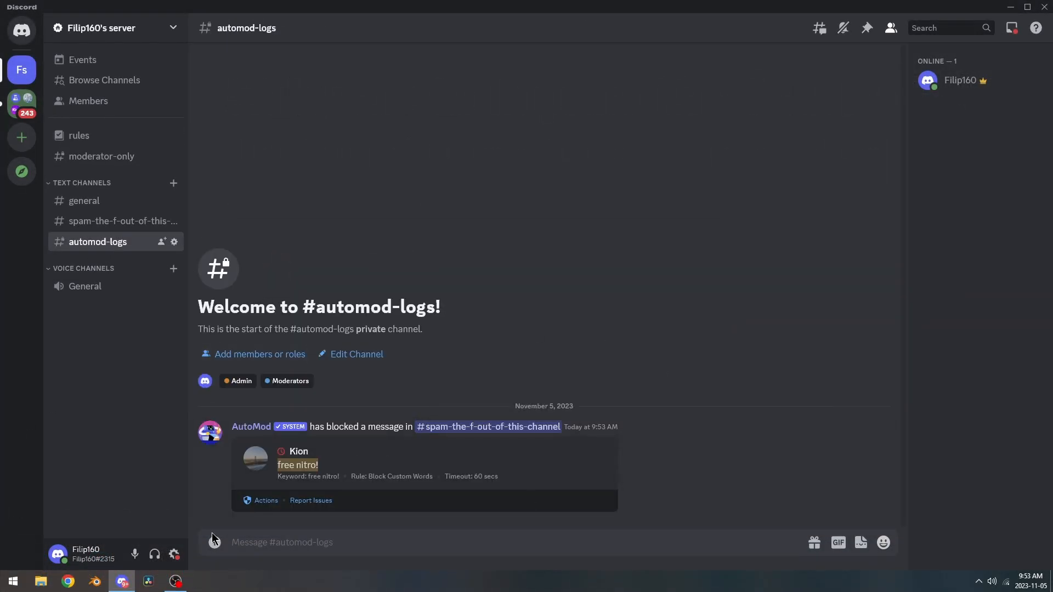